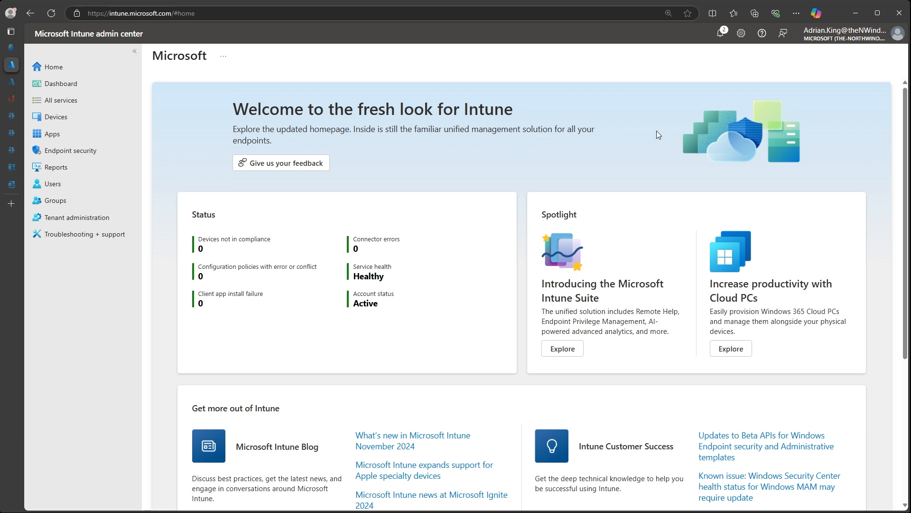
Step: Open the platform settings of the default All Users device platform restriction under Windows enrollment for editing
left_click(72, 123)
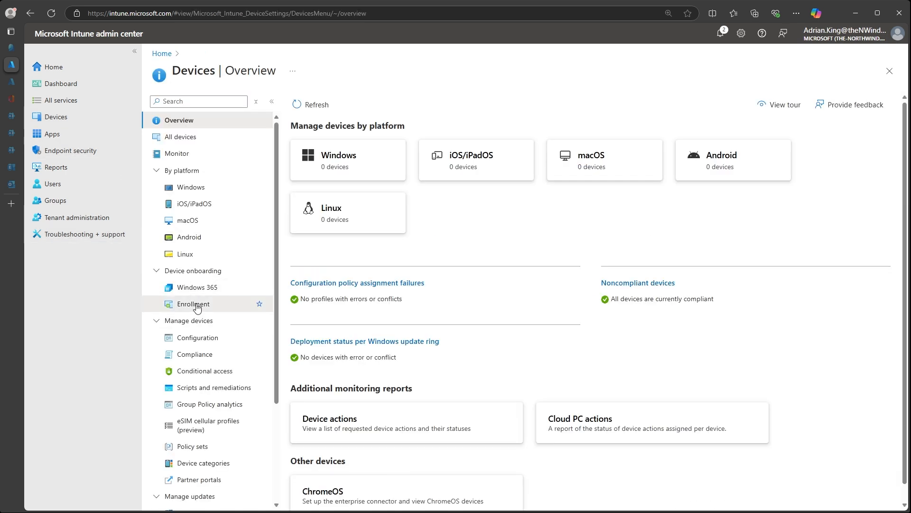
left_click(195, 305)
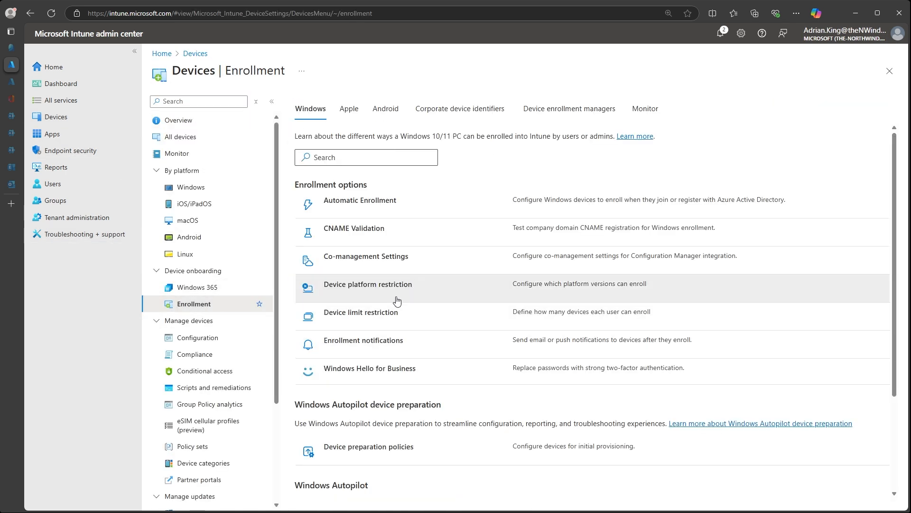
left_click(372, 290)
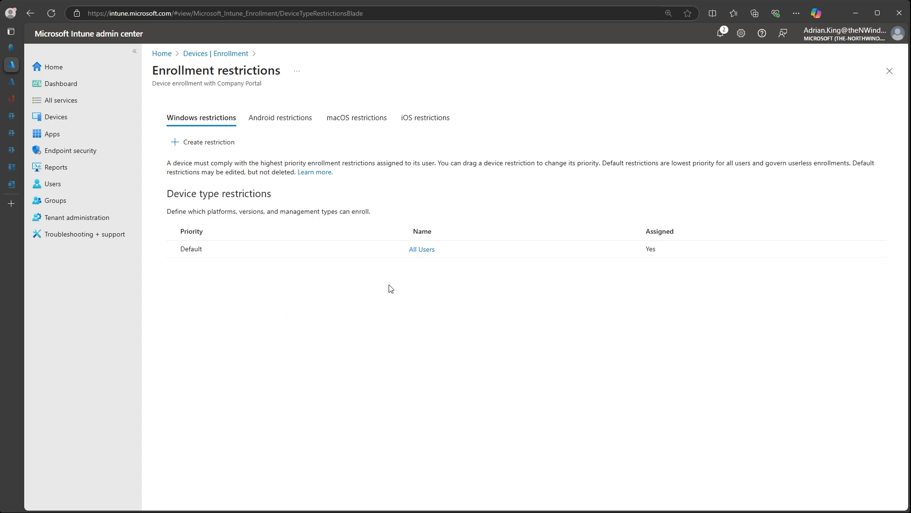
left_click(422, 249)
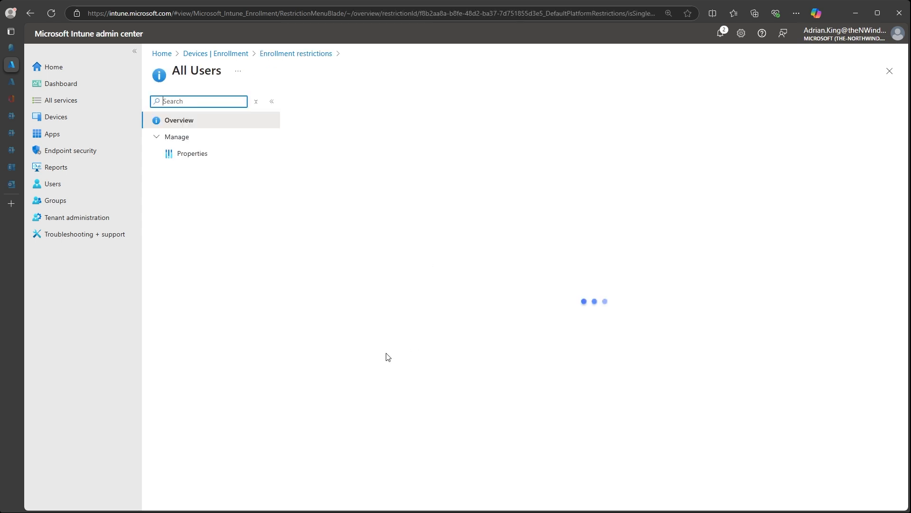
left_click(222, 157)
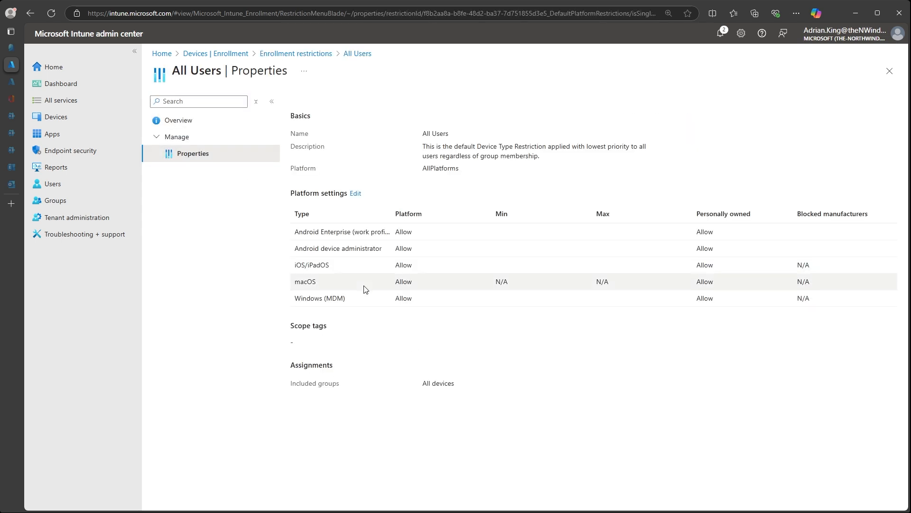
left_click(354, 194)
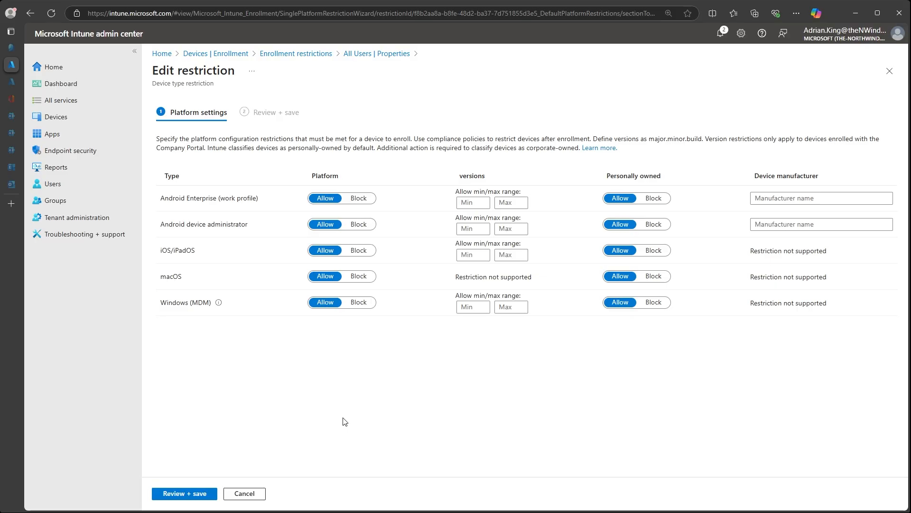
Step: Block personally owned devices for Android Enterprise, Android device administrator, iOS/iPadOS, macOS and Windows (MDM), and save the restriction
left_click(653, 199)
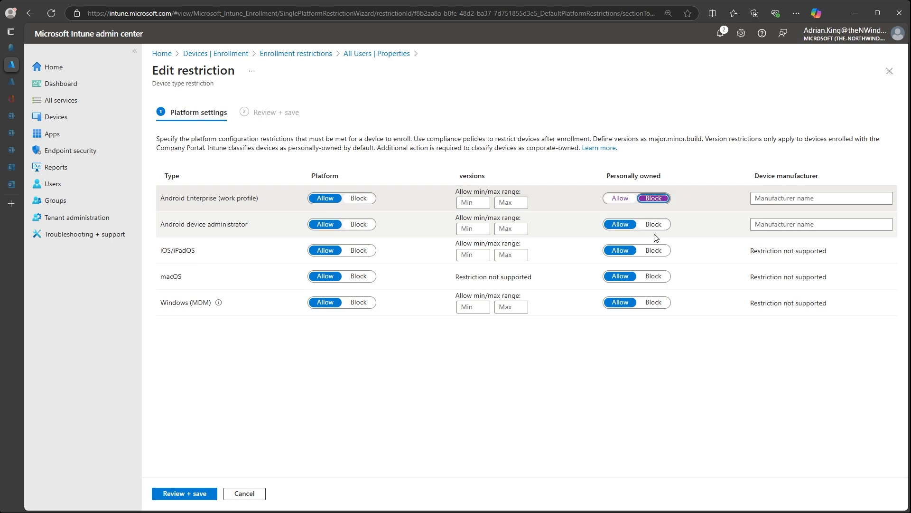
left_click(654, 224)
left_click(654, 250)
left_click(654, 276)
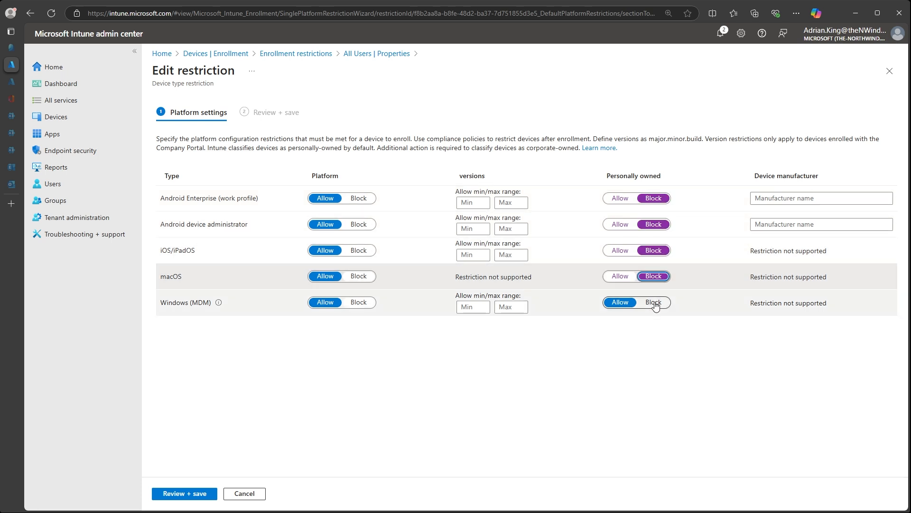
left_click(654, 303)
left_click(197, 493)
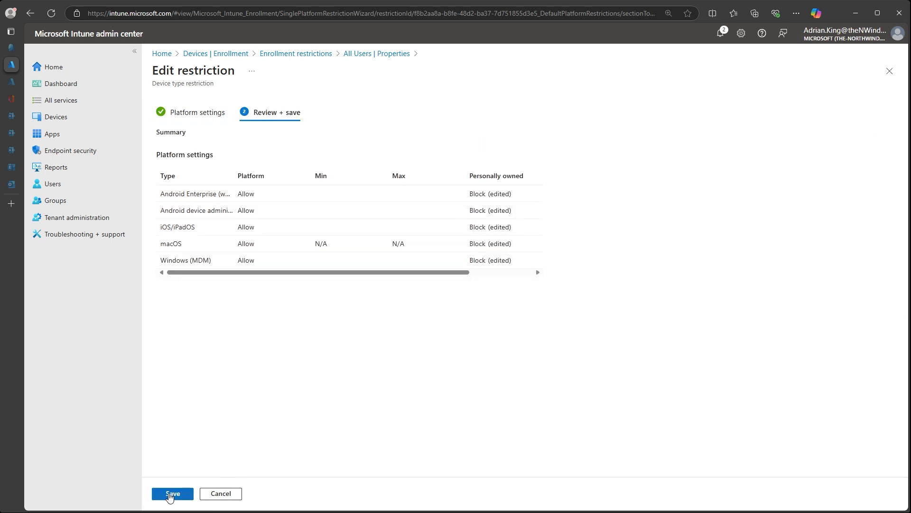
left_click(171, 494)
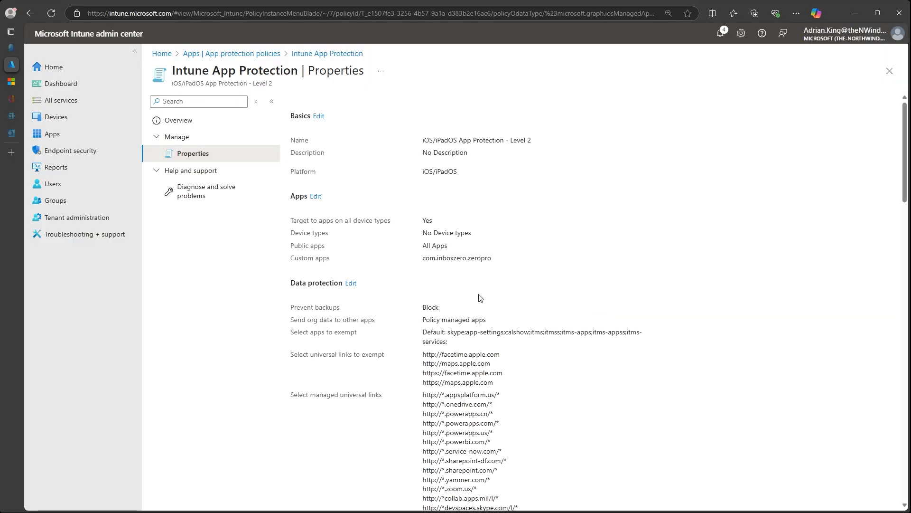
Step: Review the iOS/iPadOS App Protection - Level 2 policy's data protection, access requirements, conditional launch and assignment settings
left_click_drag(907, 166, 903, 180)
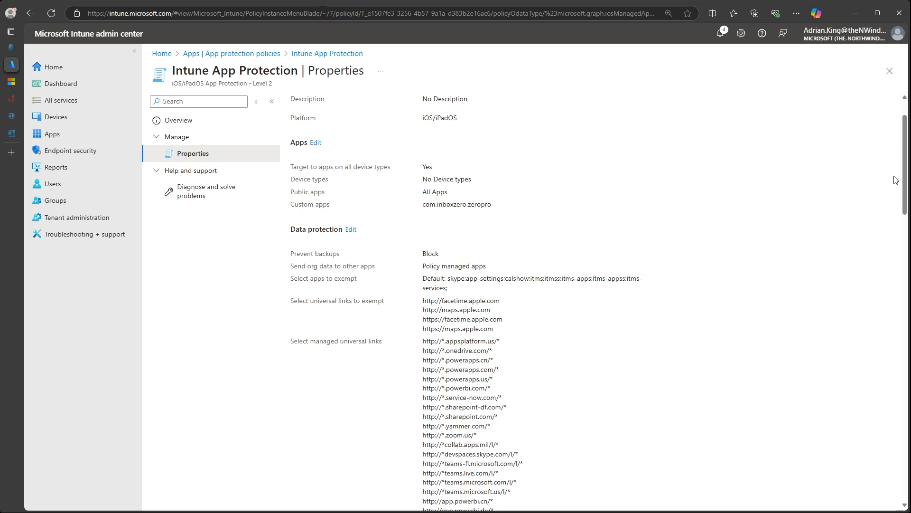
left_click_drag(899, 178, 902, 213)
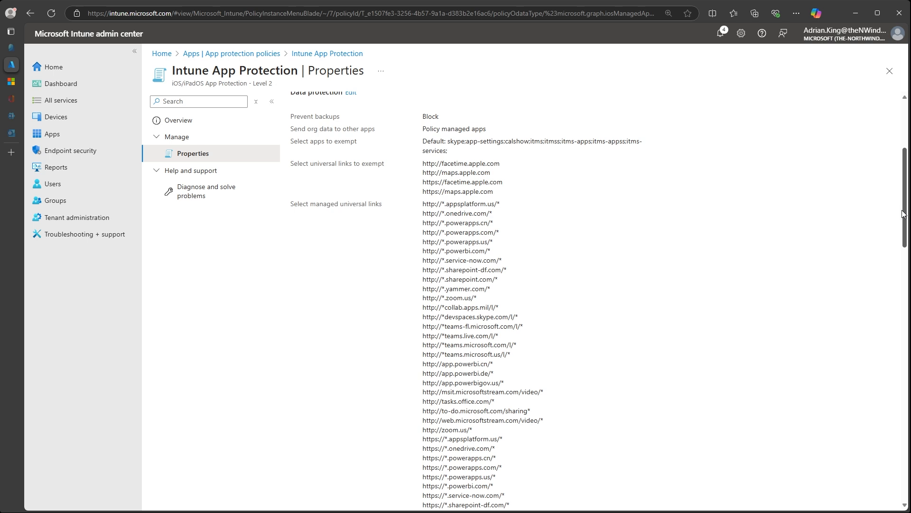
left_click_drag(902, 213, 893, 407)
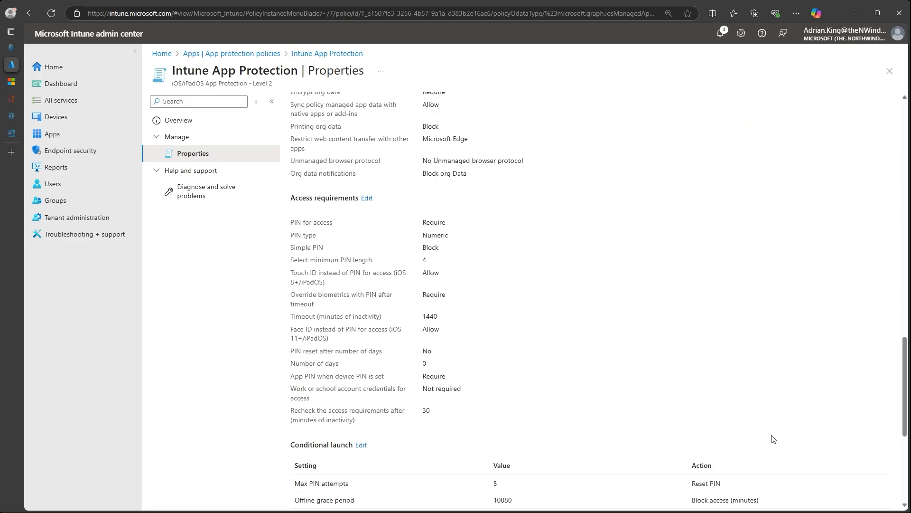
scroll(772, 439, "down", 3)
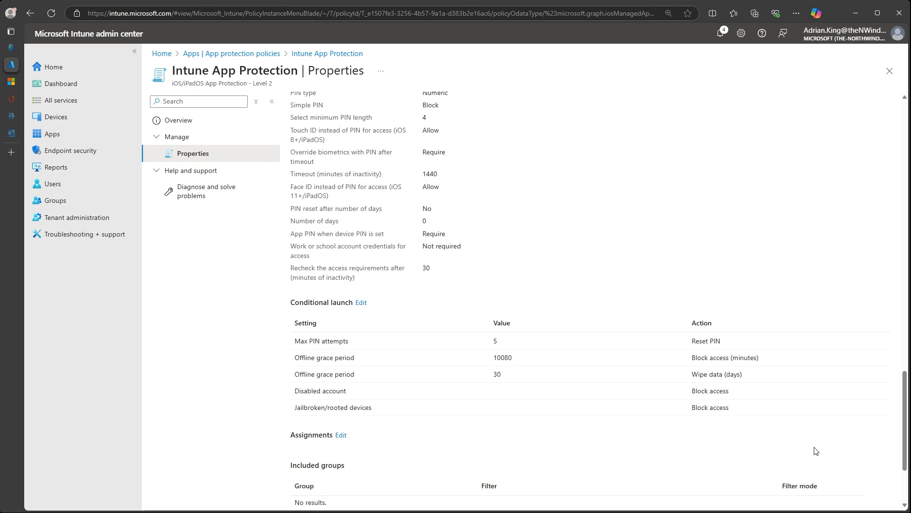
scroll(815, 451, "down", 2)
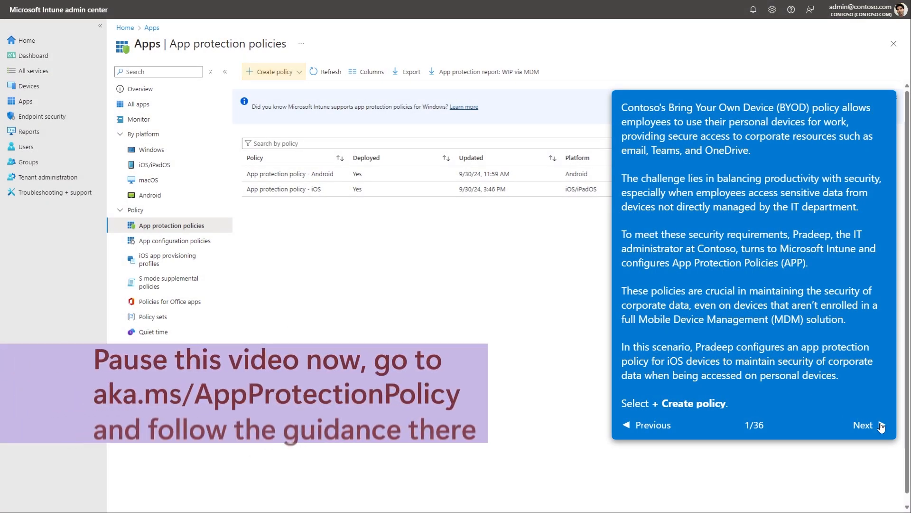
Step: In the guided demo, start creating an app protection policy for iOS/iPadOS
left_click(881, 426)
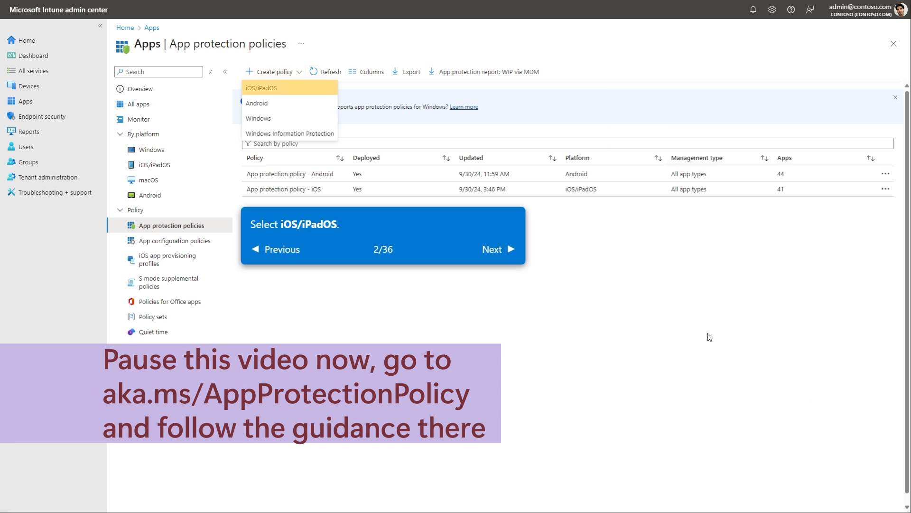
left_click(295, 90)
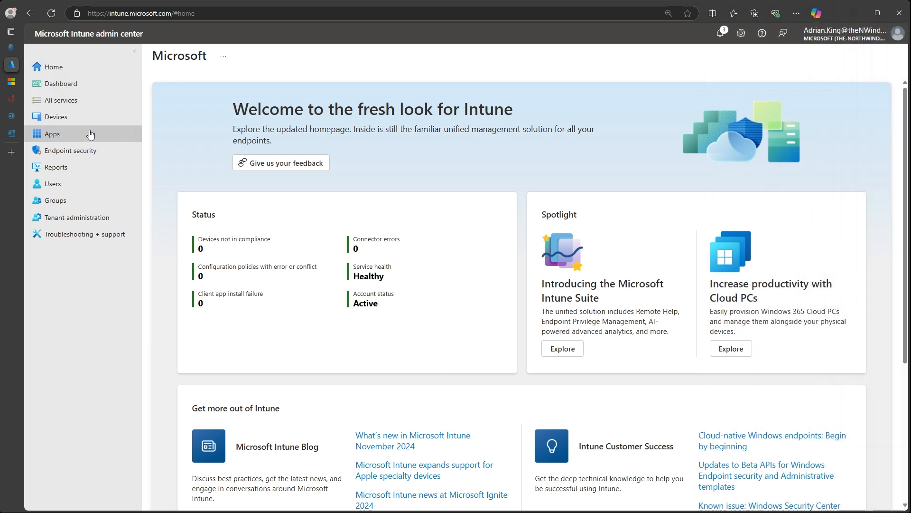
Step: Start a new managed apps filter named "BYOD iOS Devices" for the iOS/iPadOS platform and proceed to its rules
left_click(90, 133)
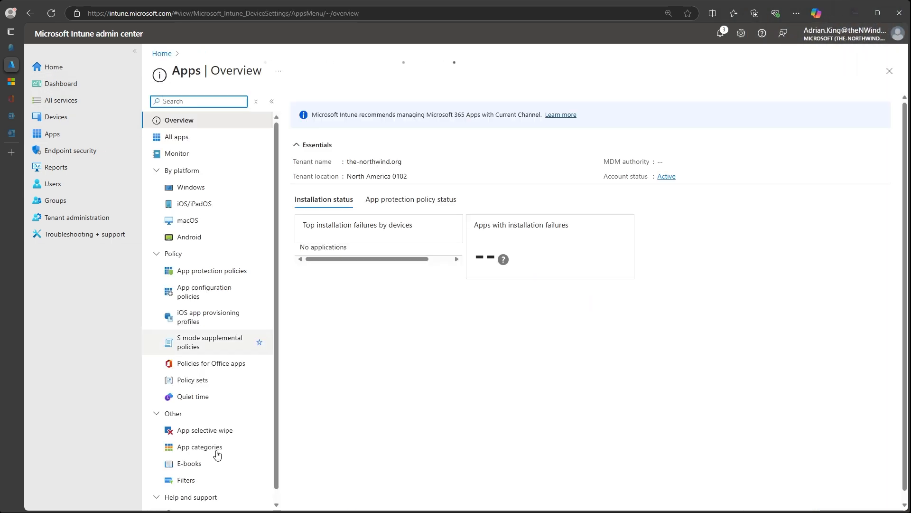
left_click(209, 481)
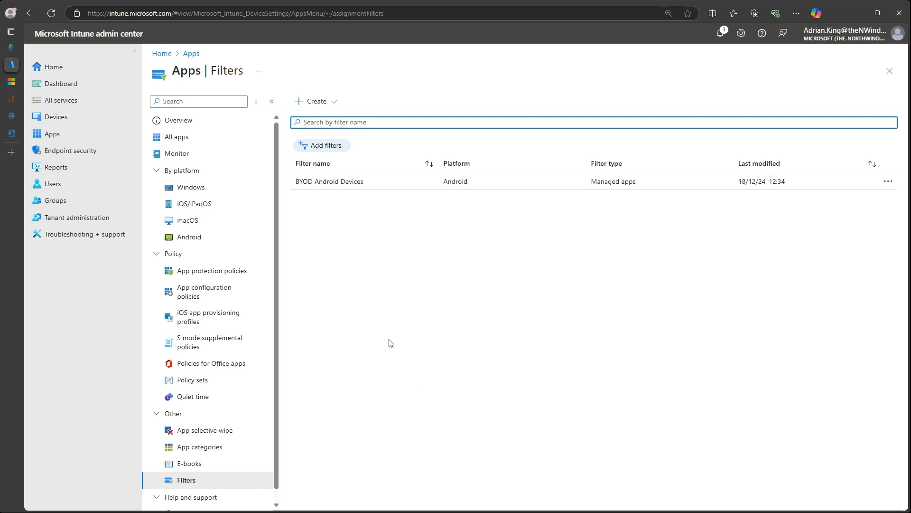
left_click(334, 101)
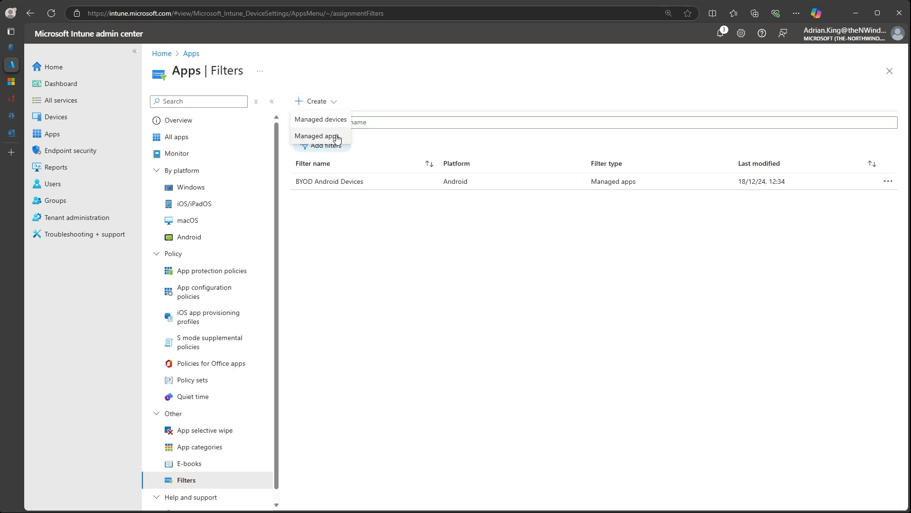
left_click(337, 138)
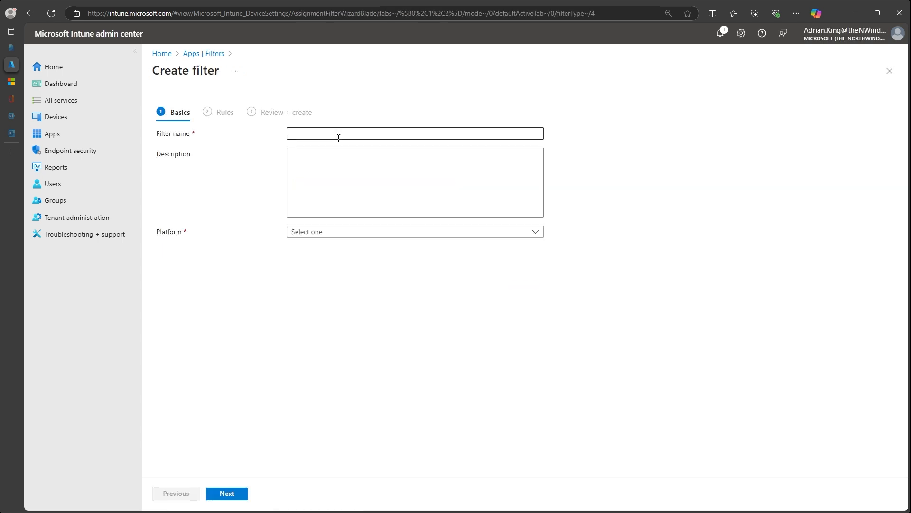
left_click(316, 137)
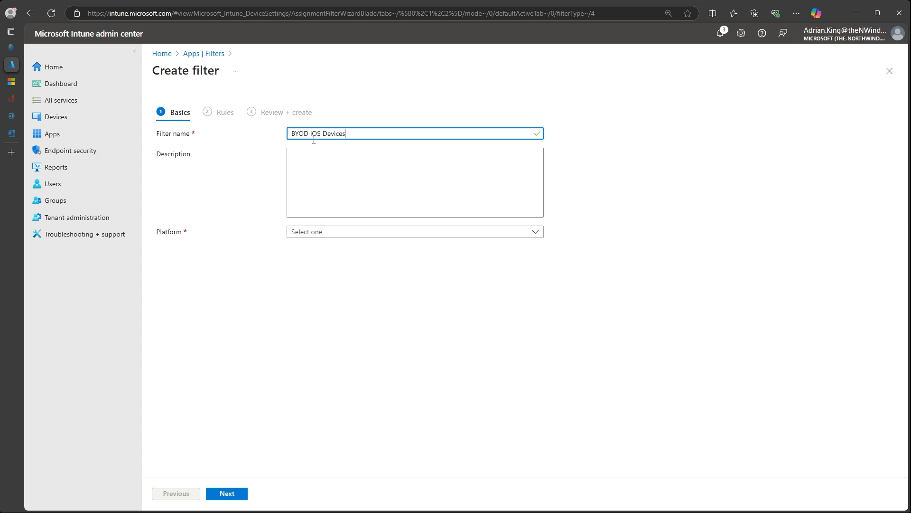
left_click(347, 231)
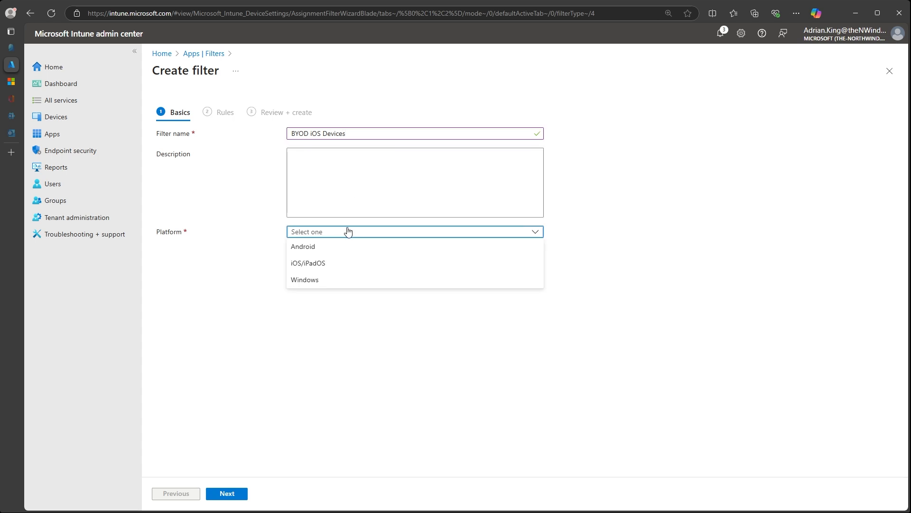
left_click(338, 263)
left_click(227, 495)
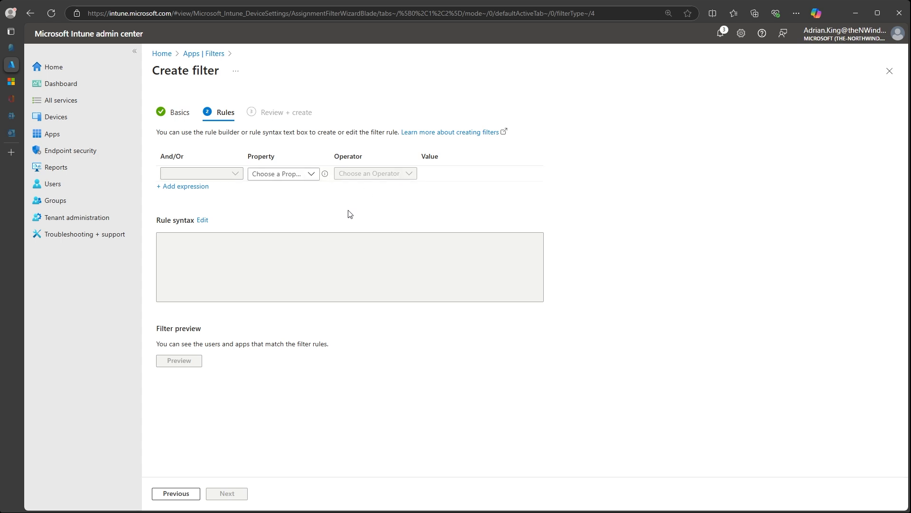
Step: Add the filter rule deviceManagementType Equals Unmanaged and create the filter
left_click(299, 174)
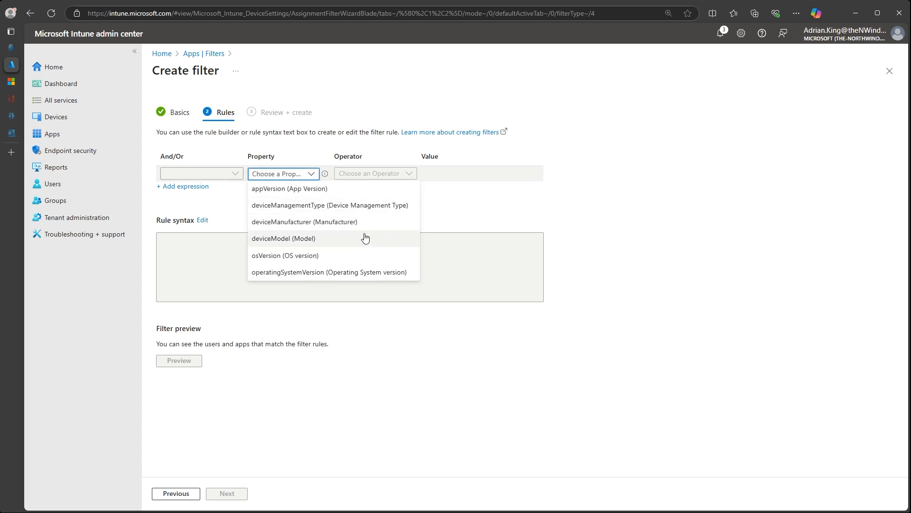
left_click(322, 209)
left_click(389, 190)
left_click(474, 174)
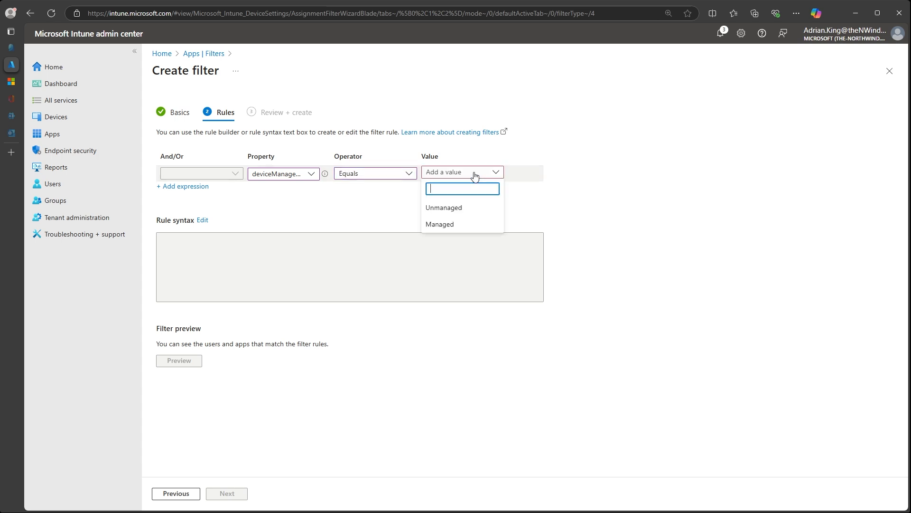
left_click(442, 214)
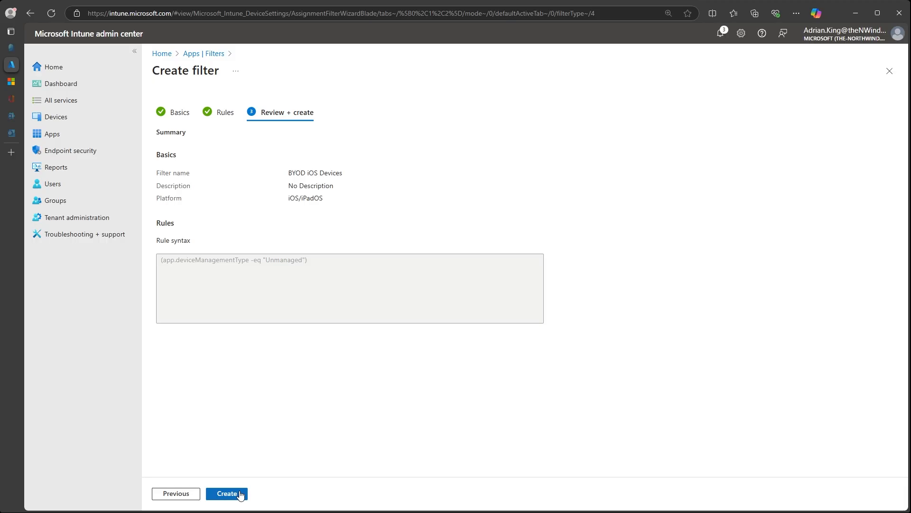
left_click(230, 494)
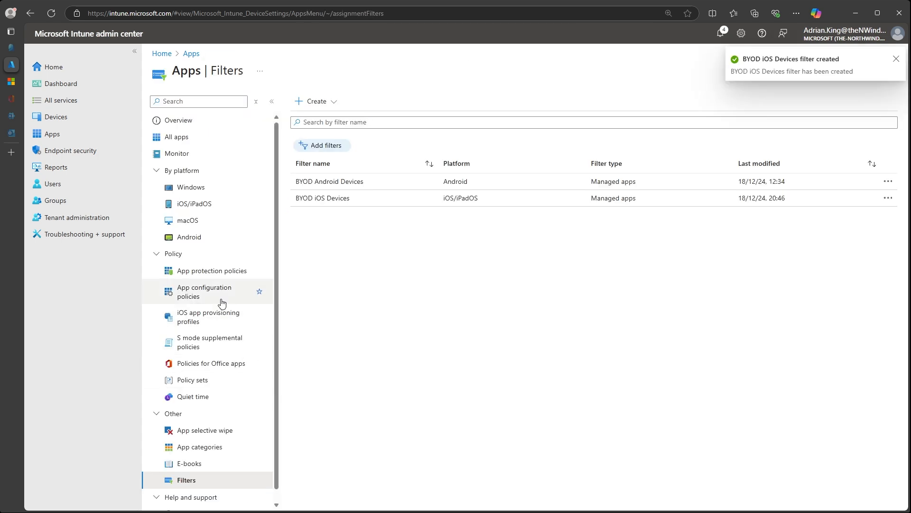
Step: Add the All Users group to the included groups of the iOS/iPadOS App Protection - Level 2 policy
left_click(213, 274)
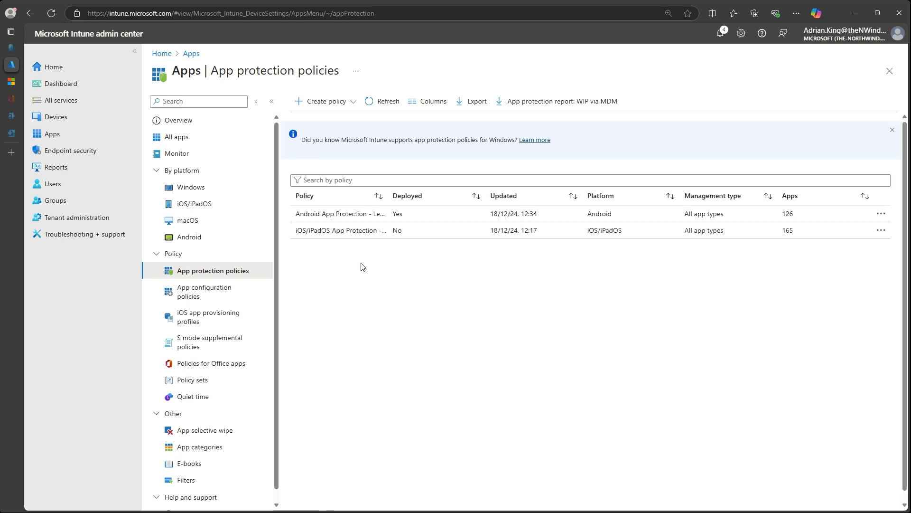
left_click(342, 230)
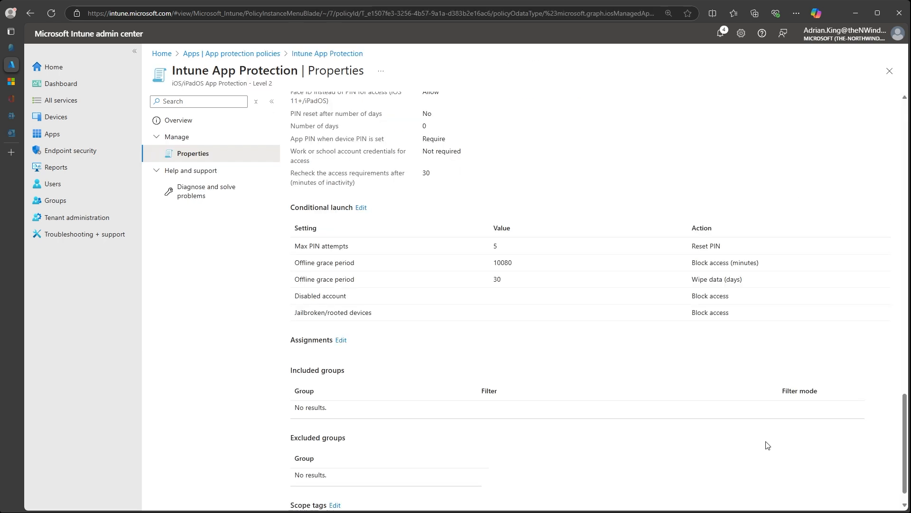
left_click(340, 340)
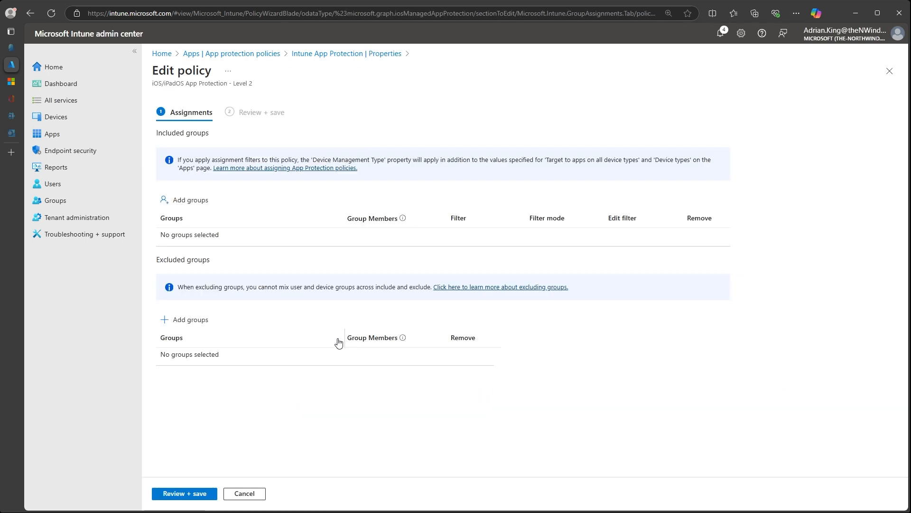
left_click(190, 200)
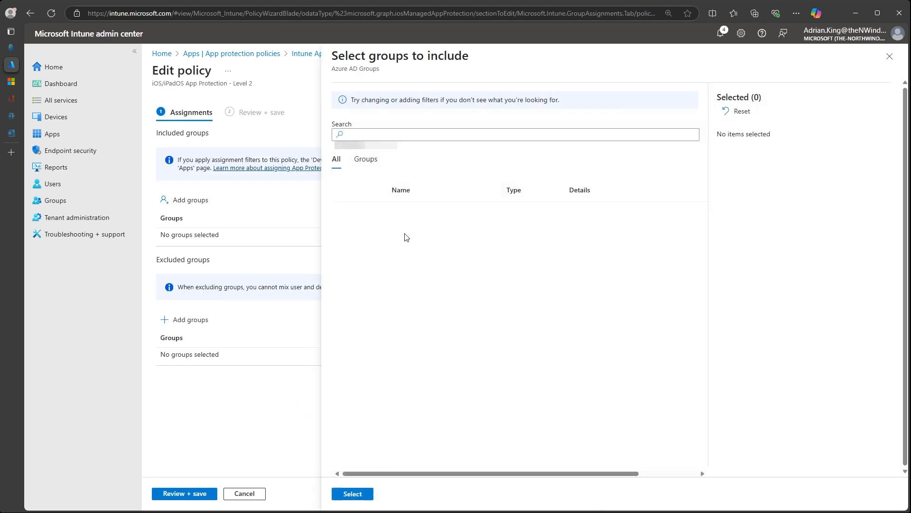
left_click(345, 211)
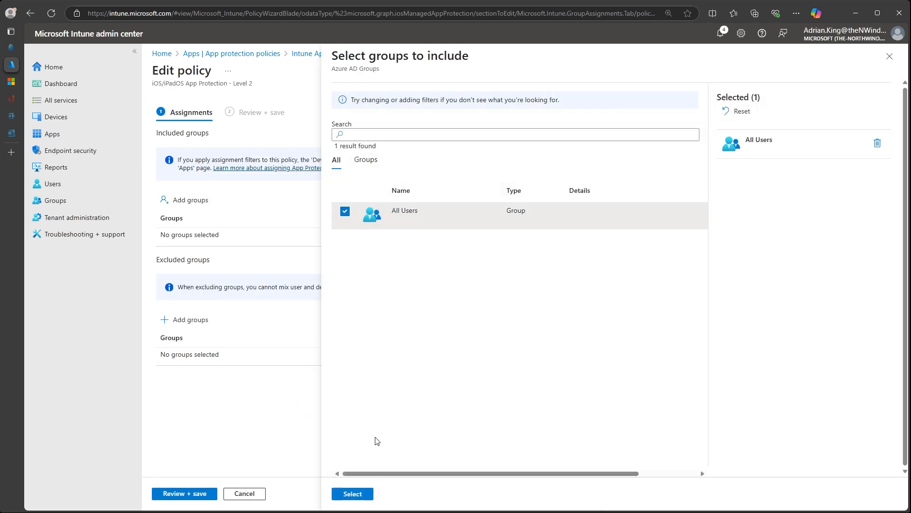
left_click(369, 494)
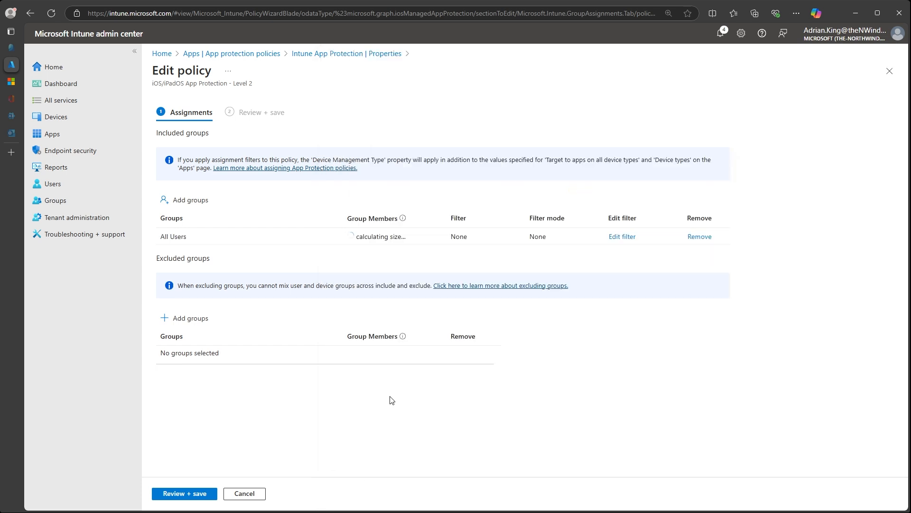
Step: Include devices matching the BYOD iOS Devices filter in the All Users assignment and save the iOS/iPadOS policy
left_click(631, 236)
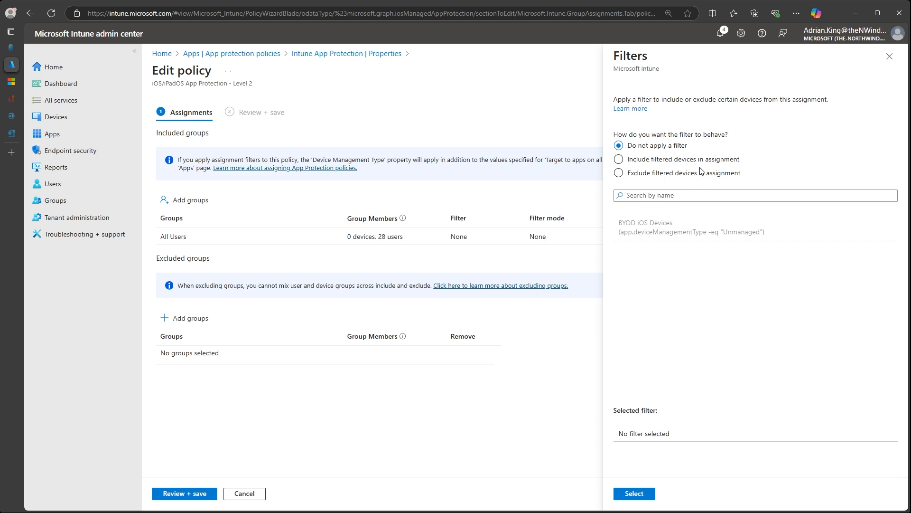
left_click(682, 162)
left_click(678, 228)
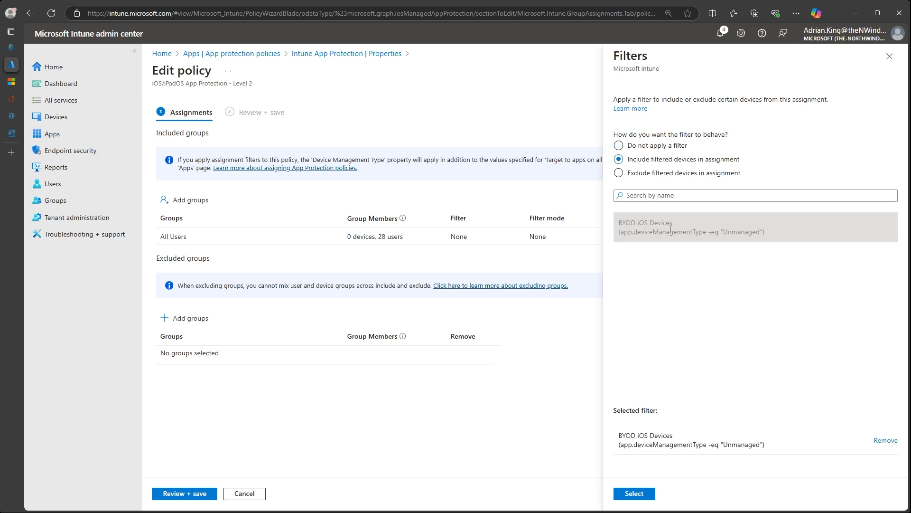
left_click(634, 493)
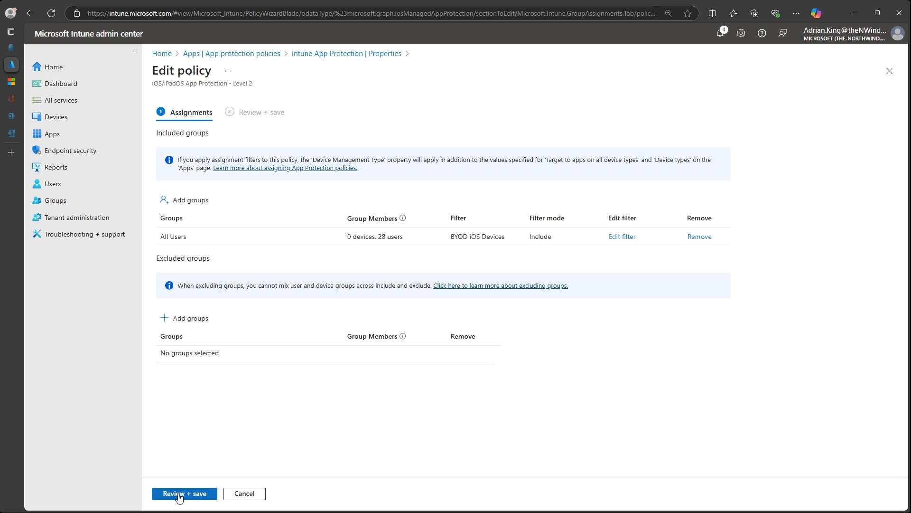
left_click(179, 494)
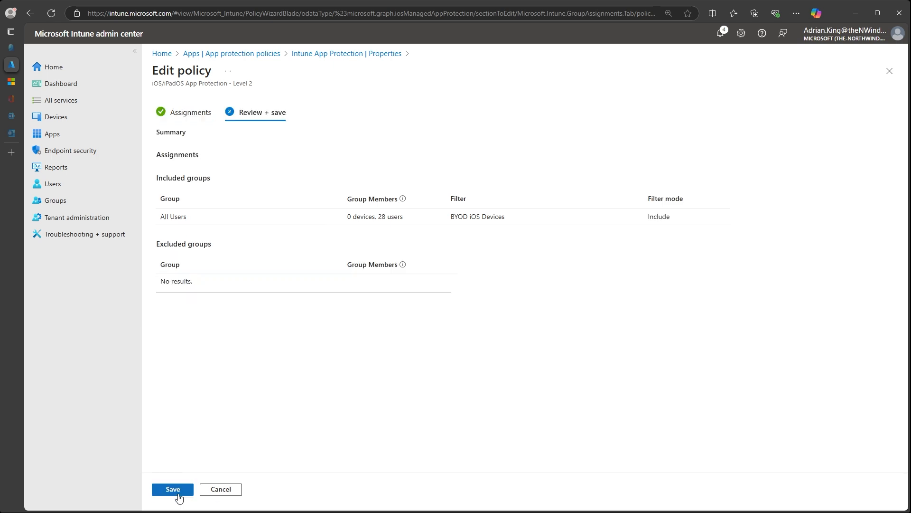
left_click(166, 495)
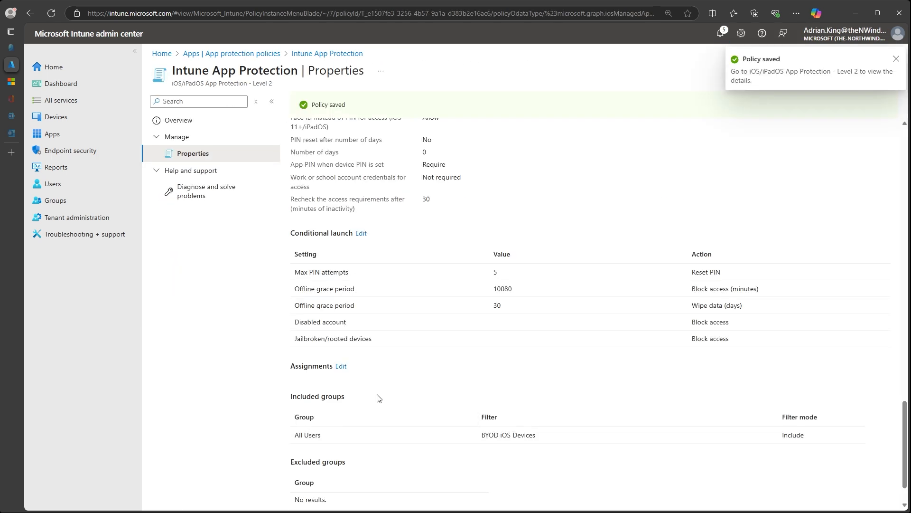
left_click(247, 55)
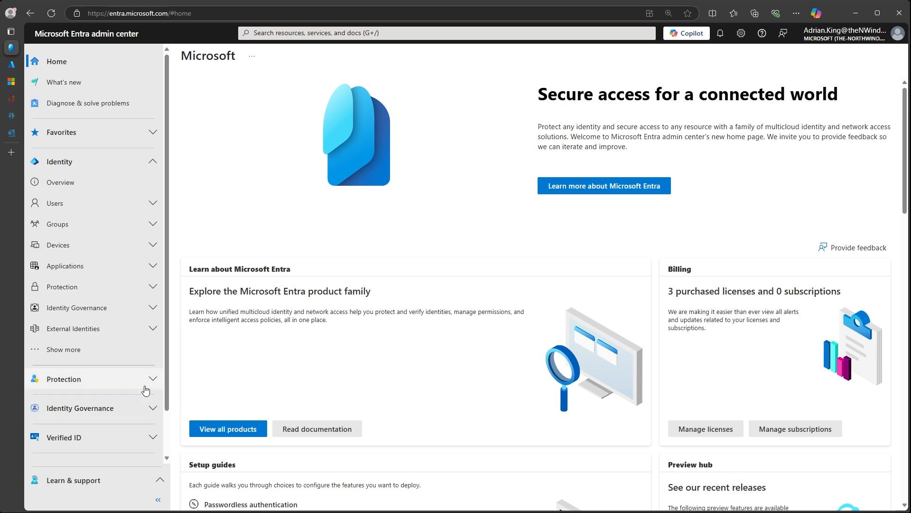
Step: In the Microsoft Entra admin center, start a new Conditional Access policy from a template
left_click(151, 379)
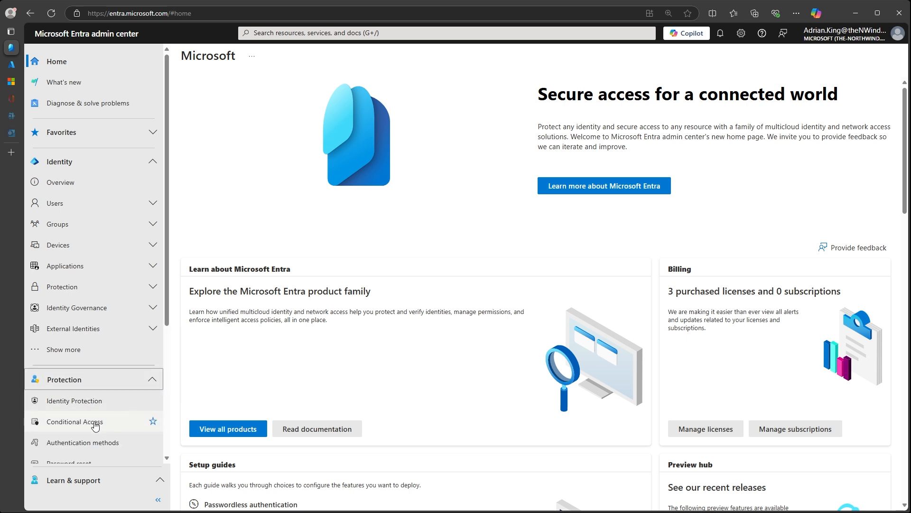
left_click(75, 421)
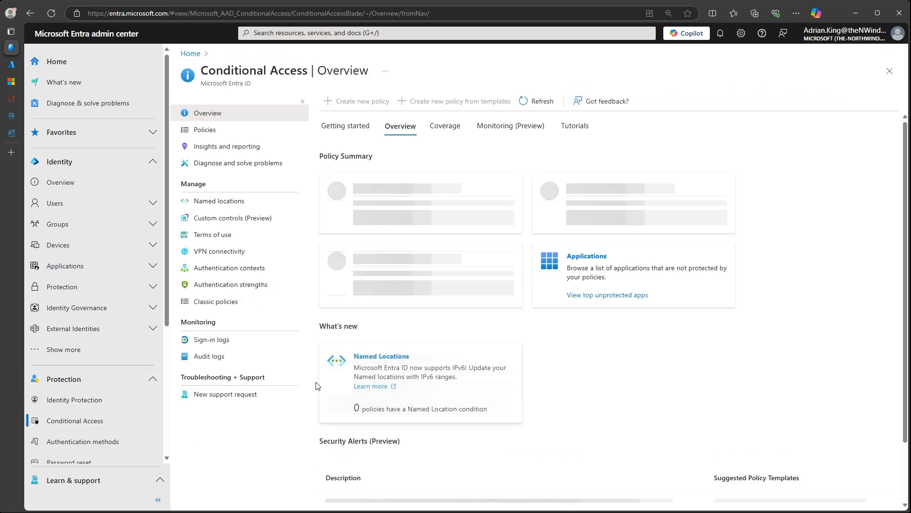
left_click(217, 131)
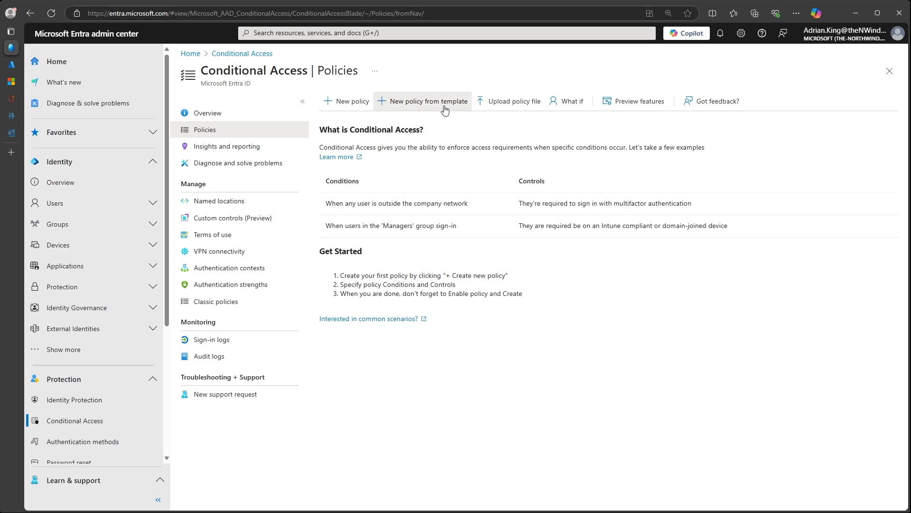
left_click(445, 105)
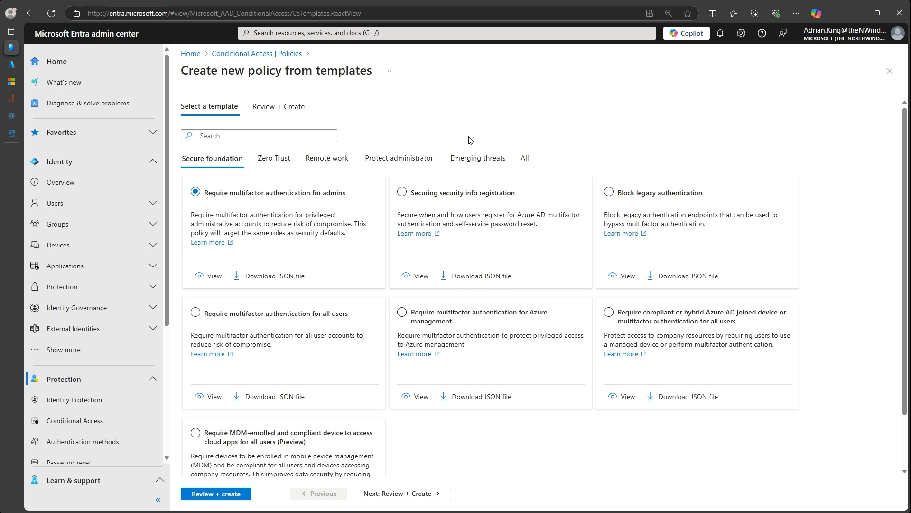
Step: Choose the Remote work template "Require approved client apps or app protection policies" and review the new policy's assignments and access controls
left_click(339, 161)
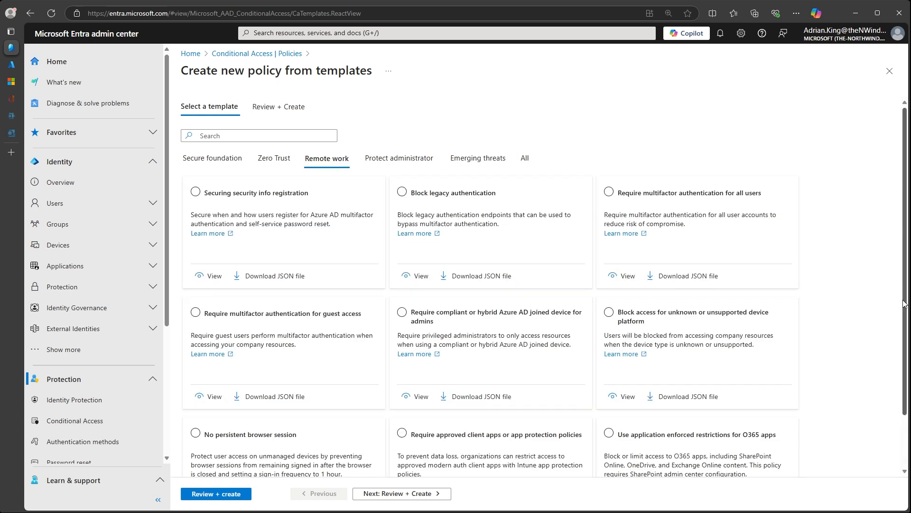
scroll(900, 304, "down", 2)
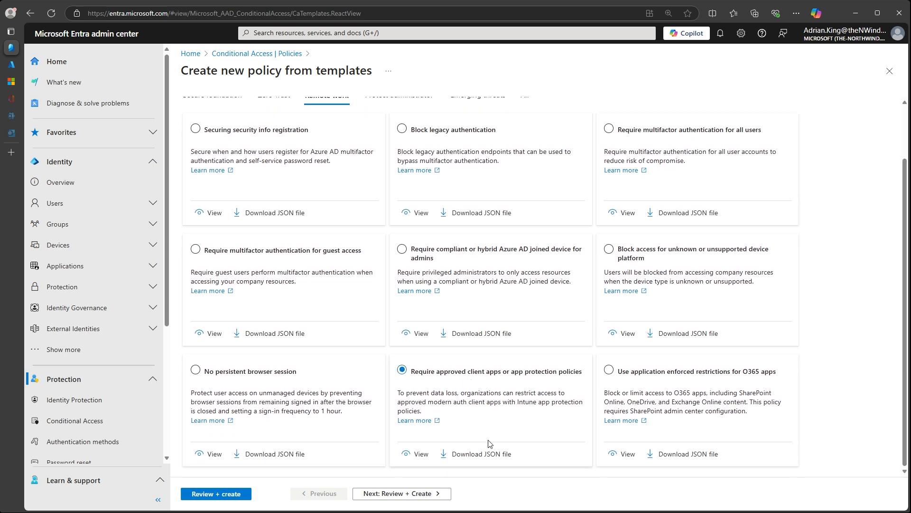
left_click(238, 496)
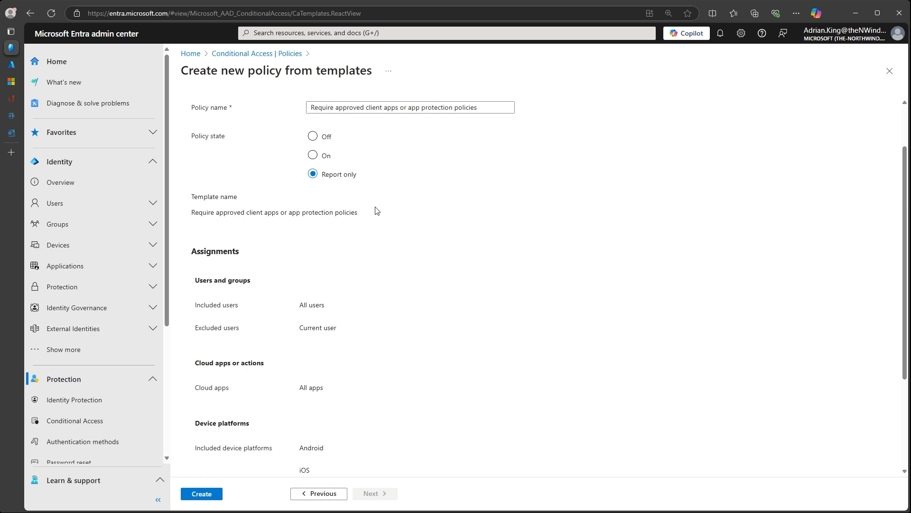
scroll(377, 210, "down", 1)
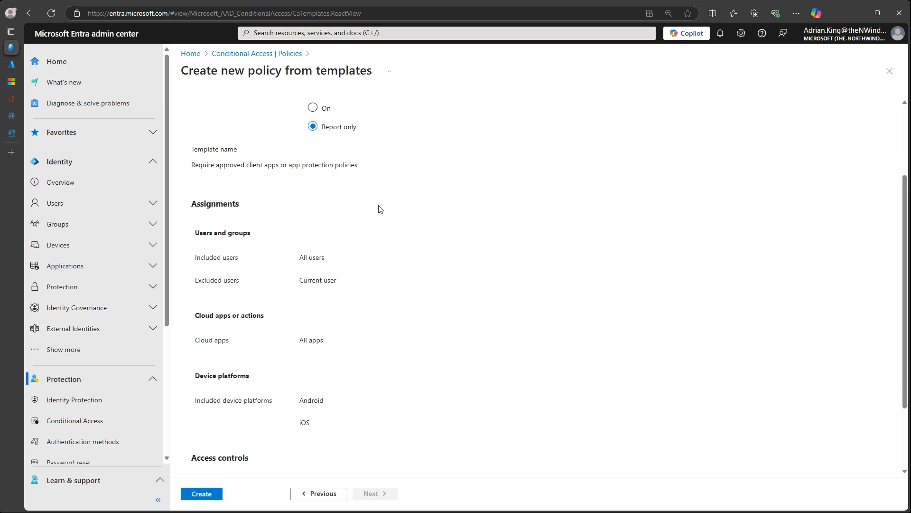
scroll(383, 230, "down", 2)
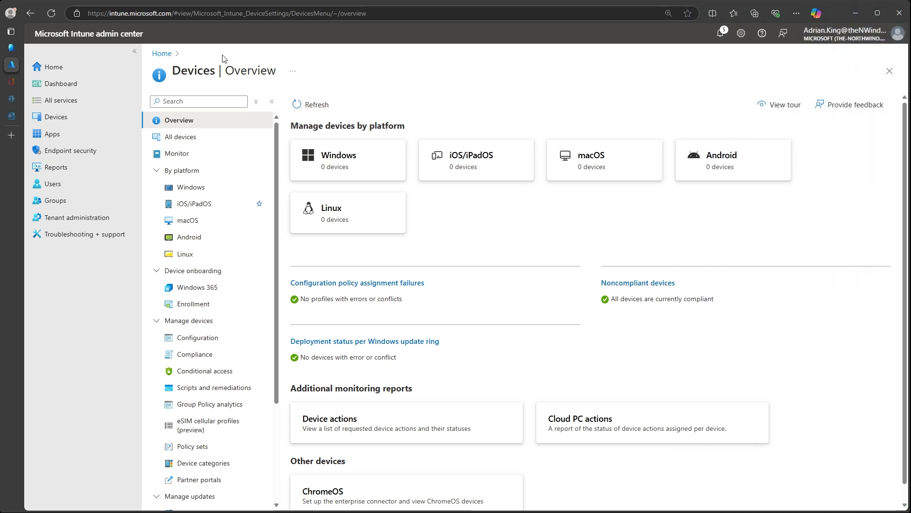
Step: In the Intune admin center, open the Apple MDM Push Certificate setup under iOS/iPadOS enrollment and examine its configuration steps
left_click(205, 211)
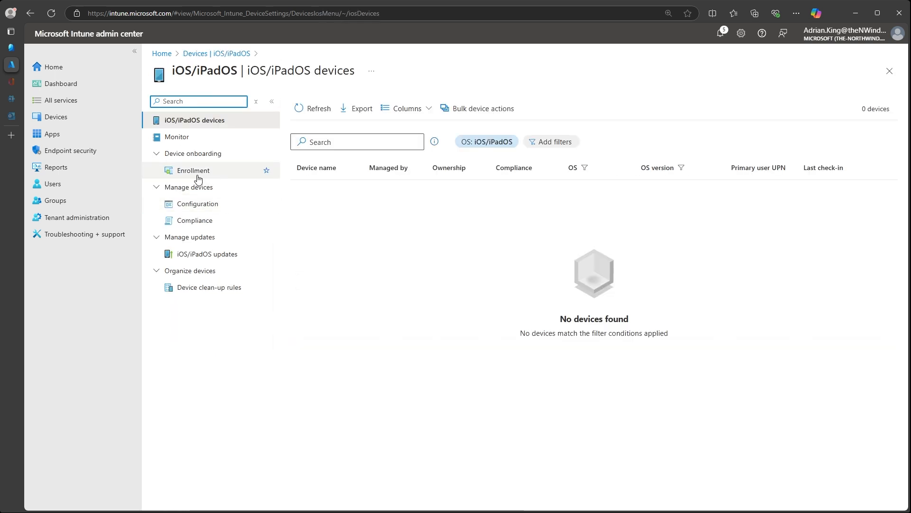
left_click(195, 175)
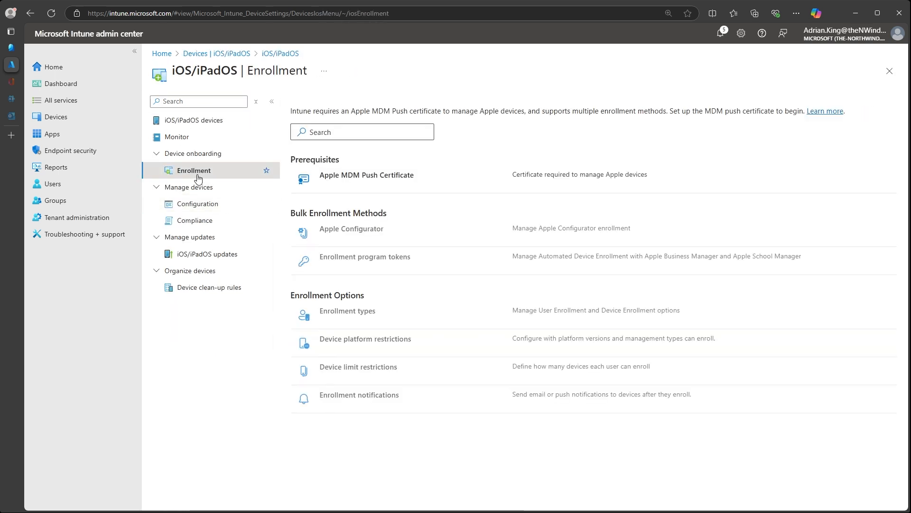
left_click(451, 179)
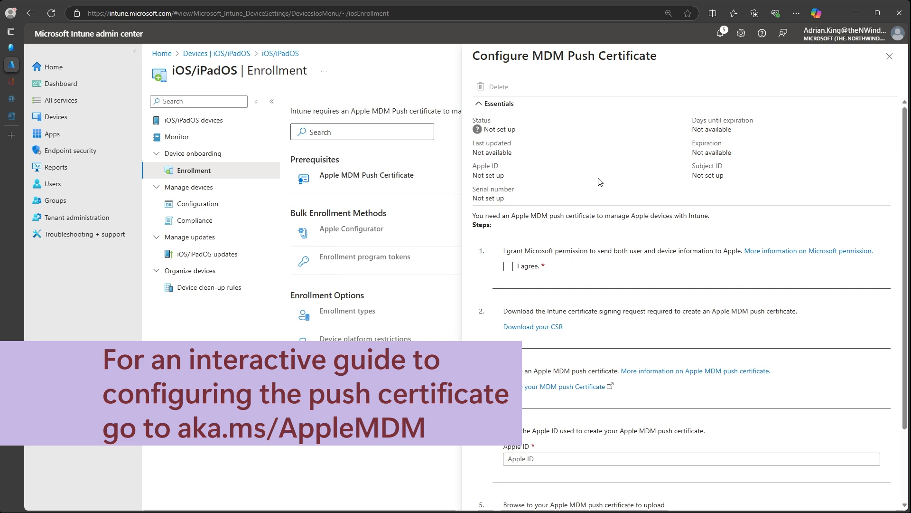
scroll(700, 186, "down", 2)
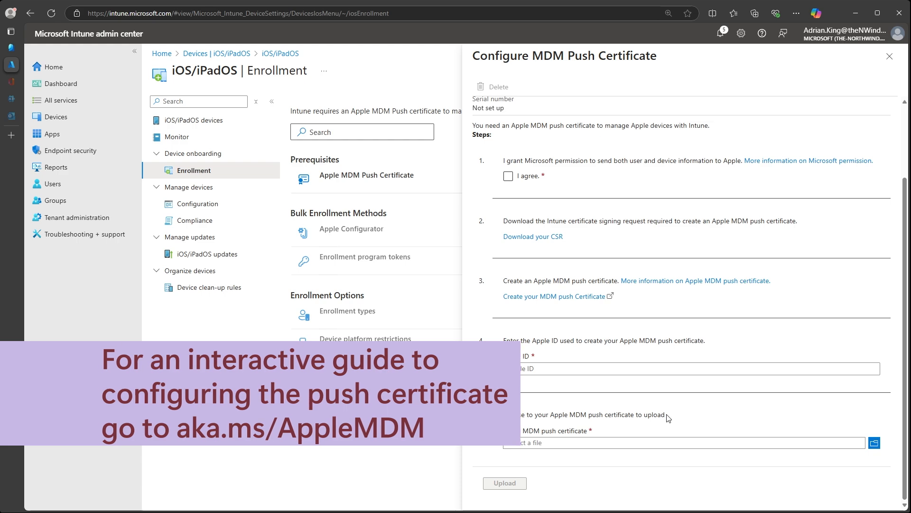
scroll(667, 420, "up", 2)
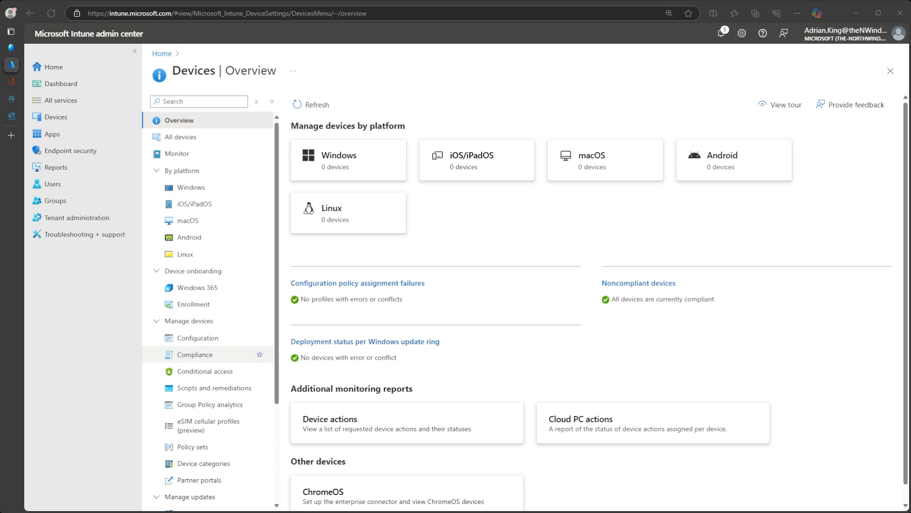
Step: Open the Managed Google Play setup under Android enrollment and agree to let Microsoft send user and device information to Google
left_click(197, 237)
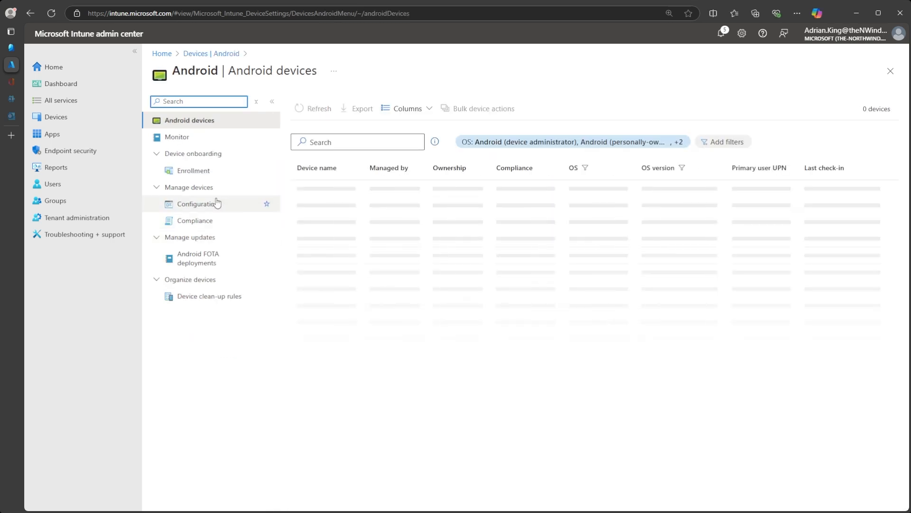
left_click(198, 177)
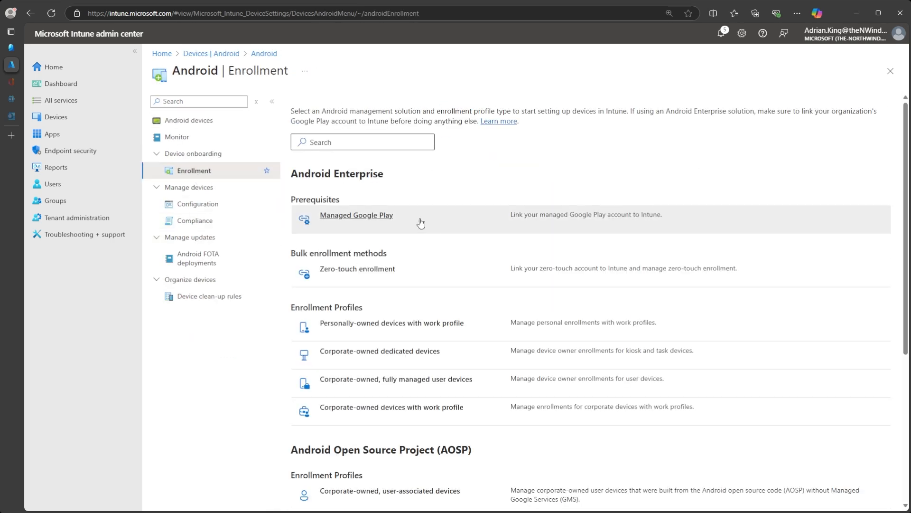
left_click(420, 221)
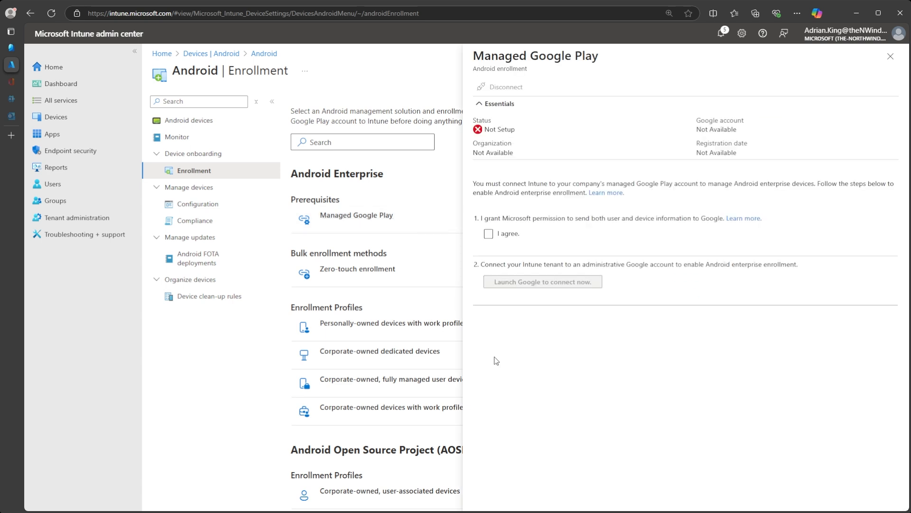
left_click(492, 234)
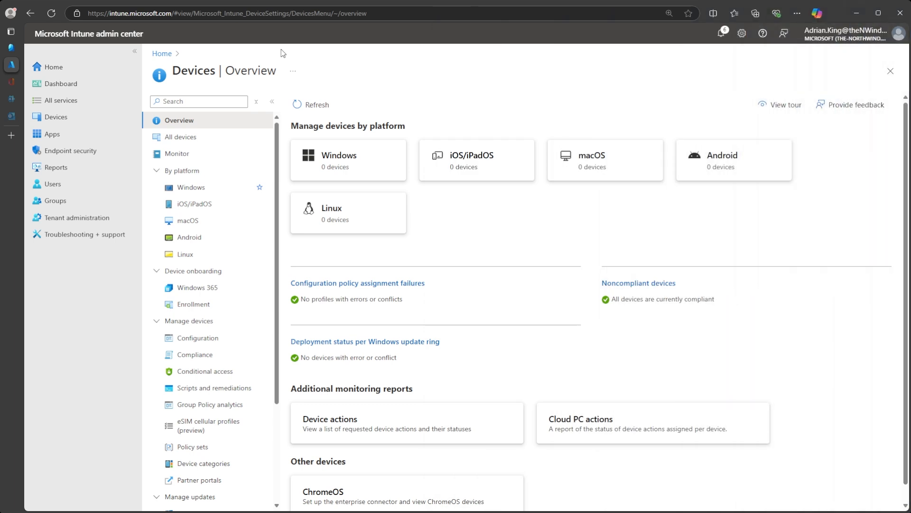
Step: Review the user scopes in the Windows Automatic Enrollment settings and look over the other Windows enrollment options
left_click(210, 189)
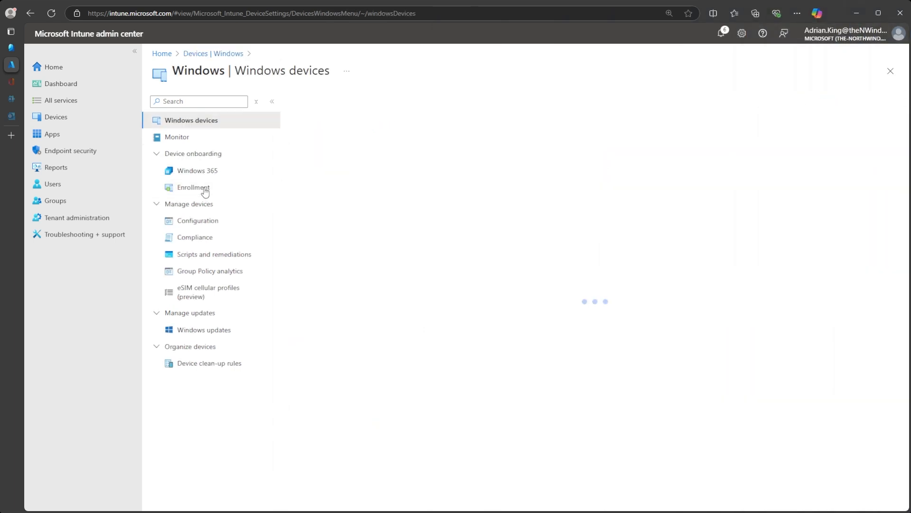
left_click(211, 190)
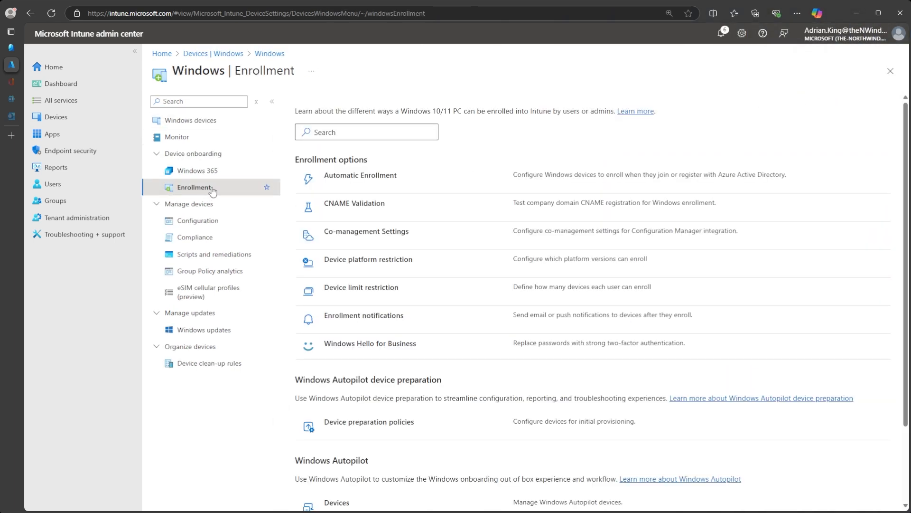
left_click(424, 182)
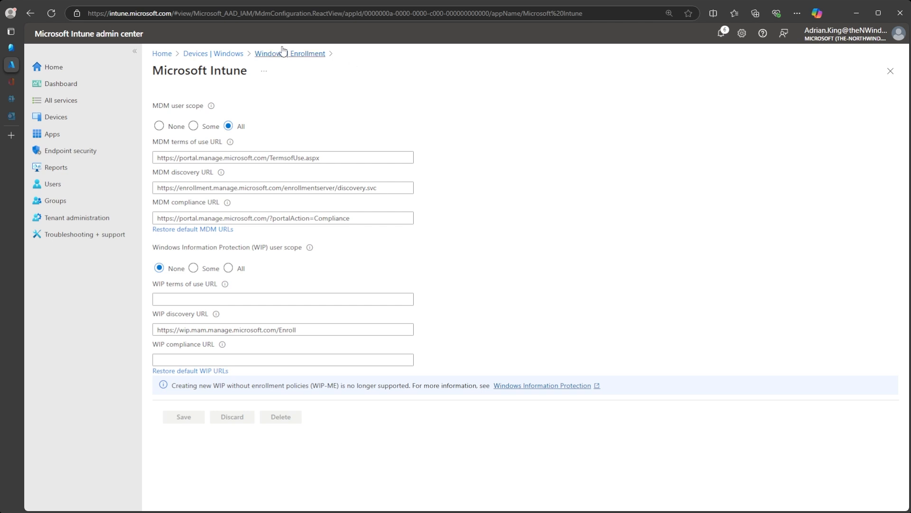
left_click(315, 54)
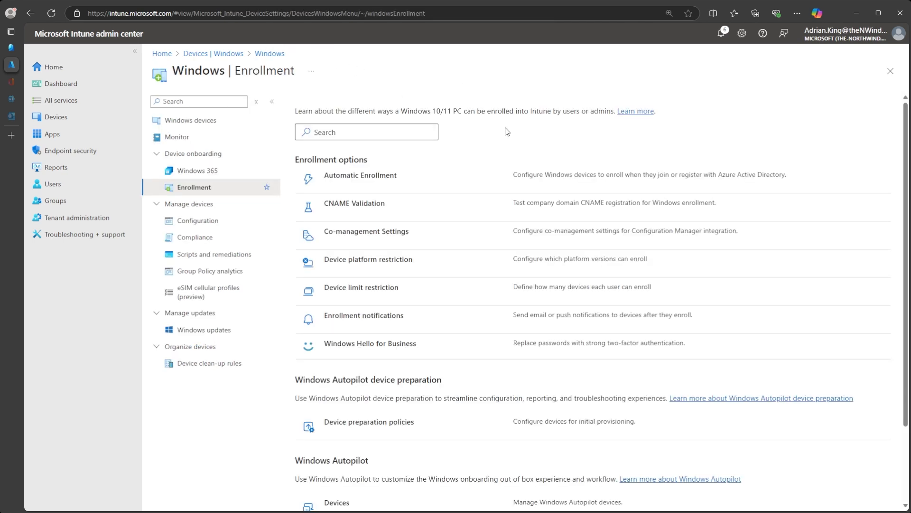
scroll(507, 131, "down", 1)
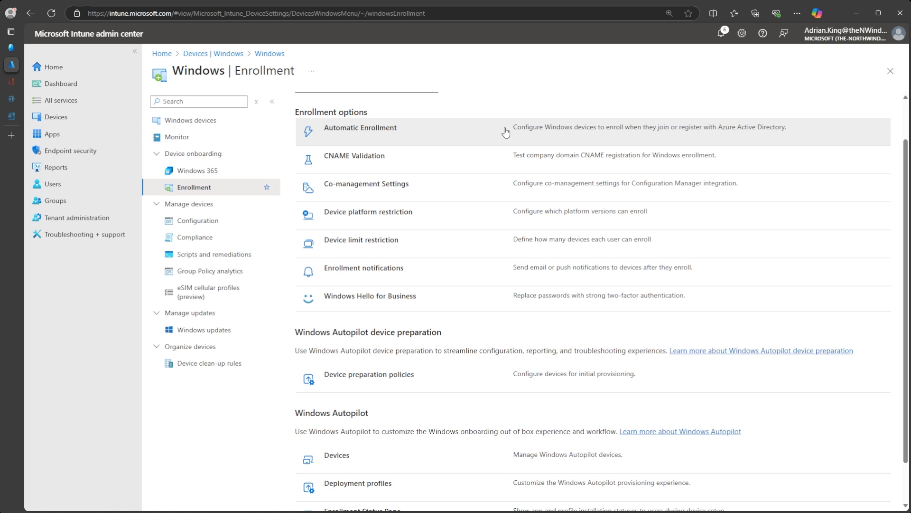
Step: In the Microsoft Entra device settings, set registering users as local administrators to None, enable LAPS, and save
left_click(17, 49)
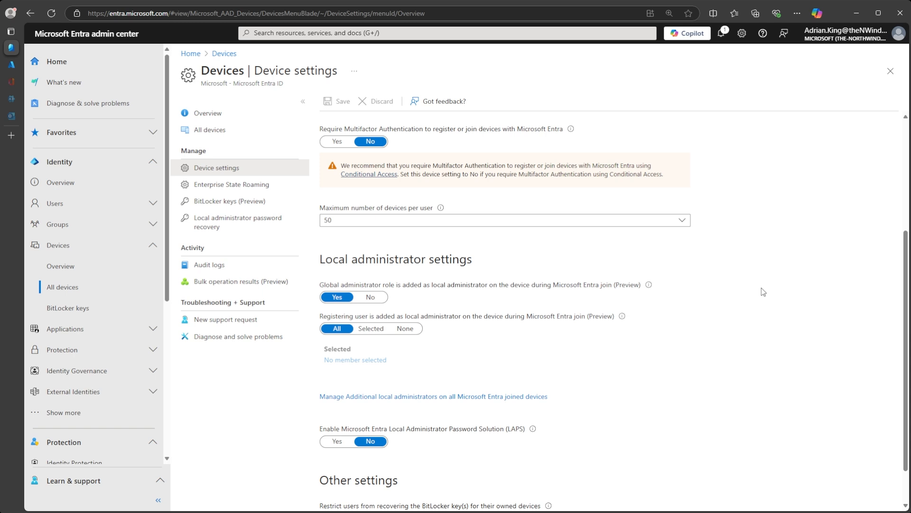
left_click(407, 329)
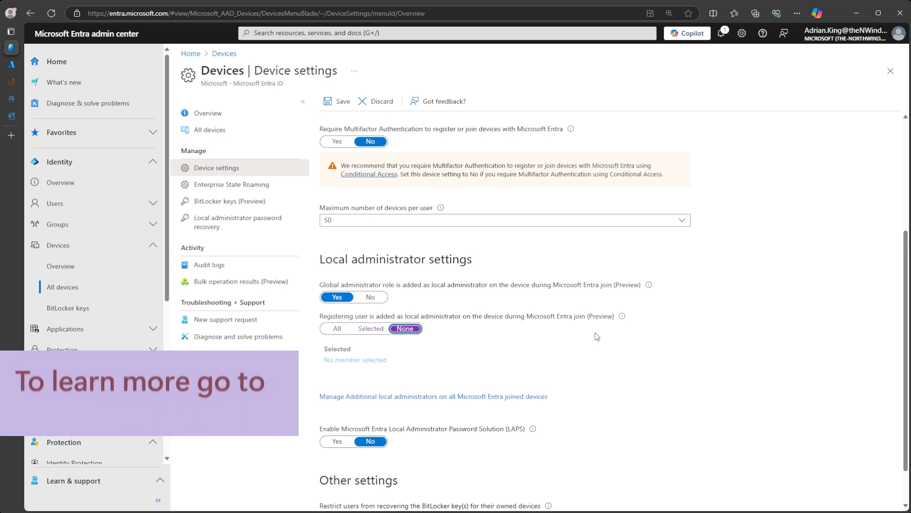
left_click(335, 442)
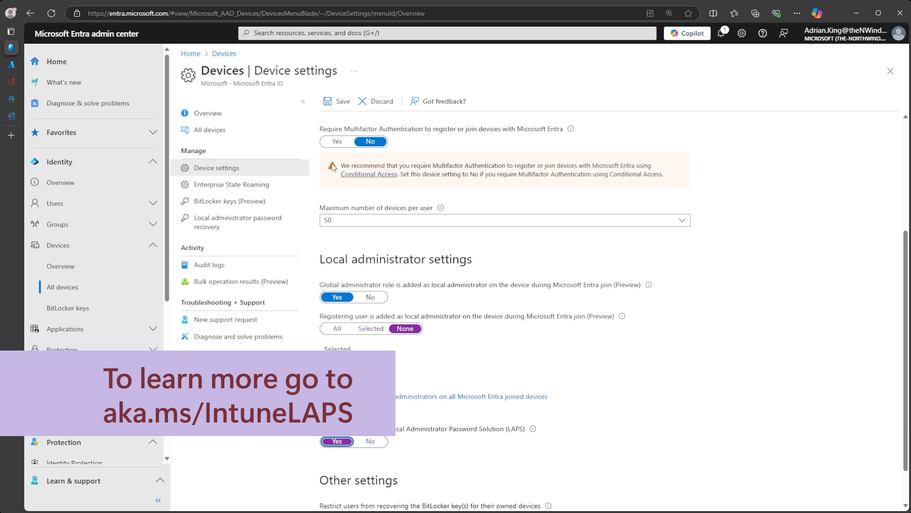
left_click(338, 101)
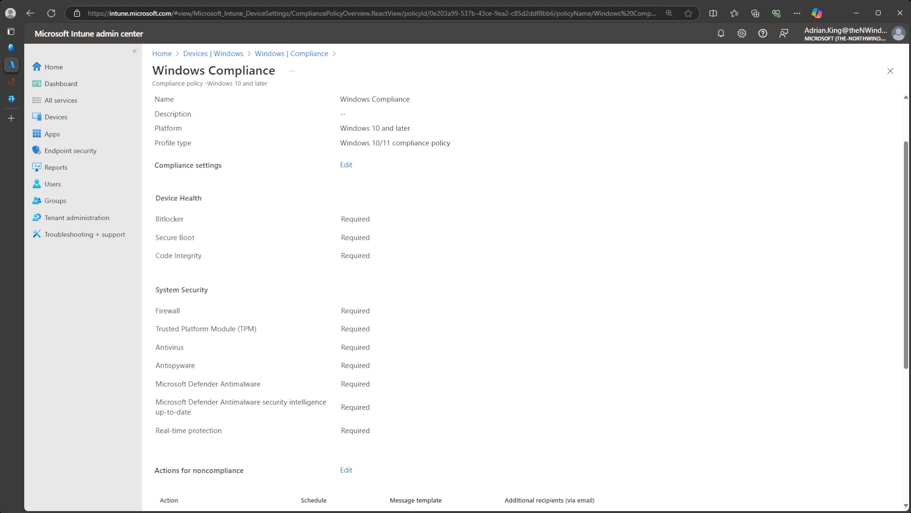
Step: In the Intune admin center, open the device compliance area and review the tenant-wide compliance settings
scroll(702, 295, "down", 1)
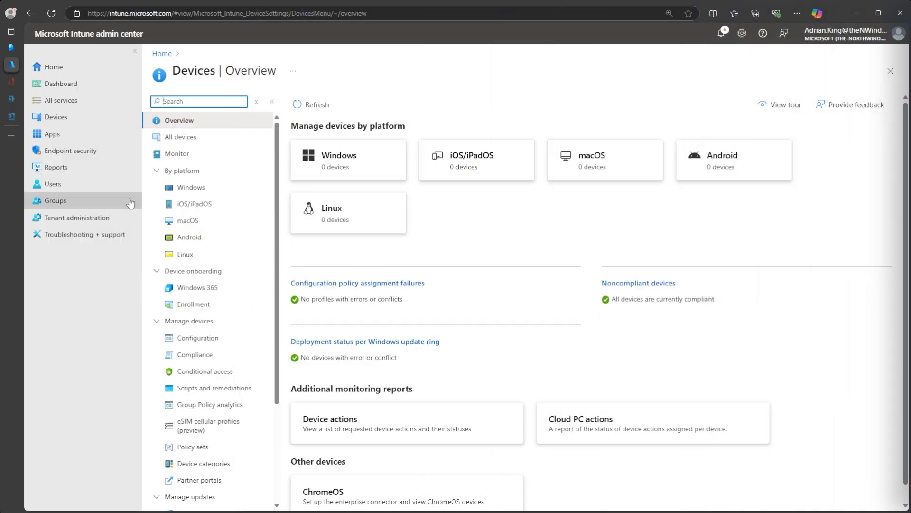
left_click(205, 358)
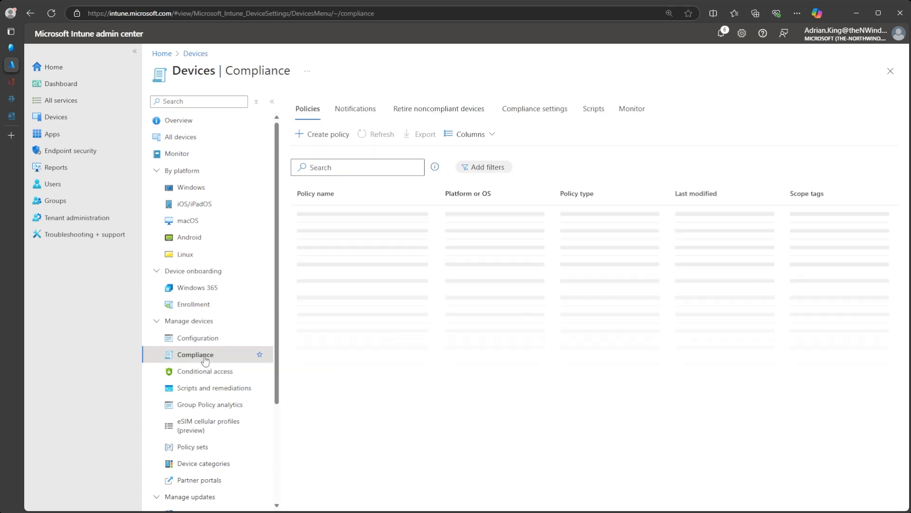
left_click(546, 118)
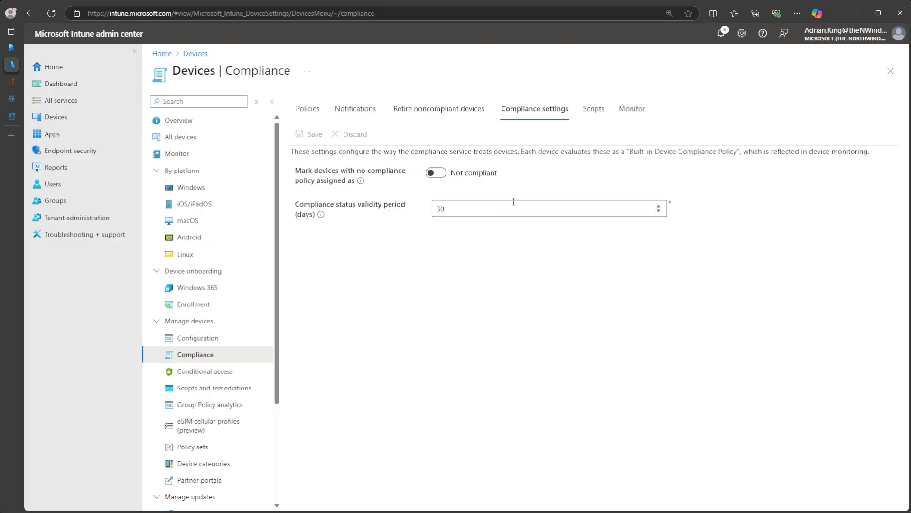
Step: Start a compliance policy for Windows 10 and later and name it "Windows Compliance"
left_click(312, 111)
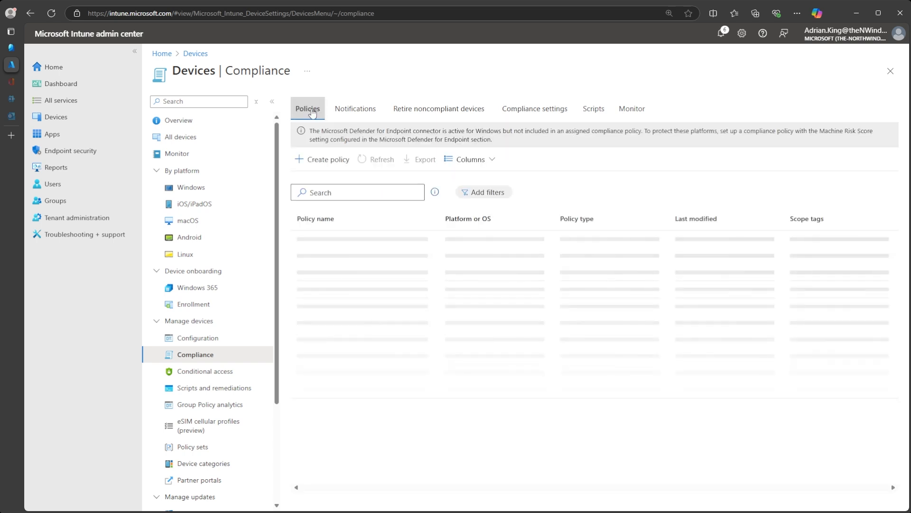
left_click(322, 162)
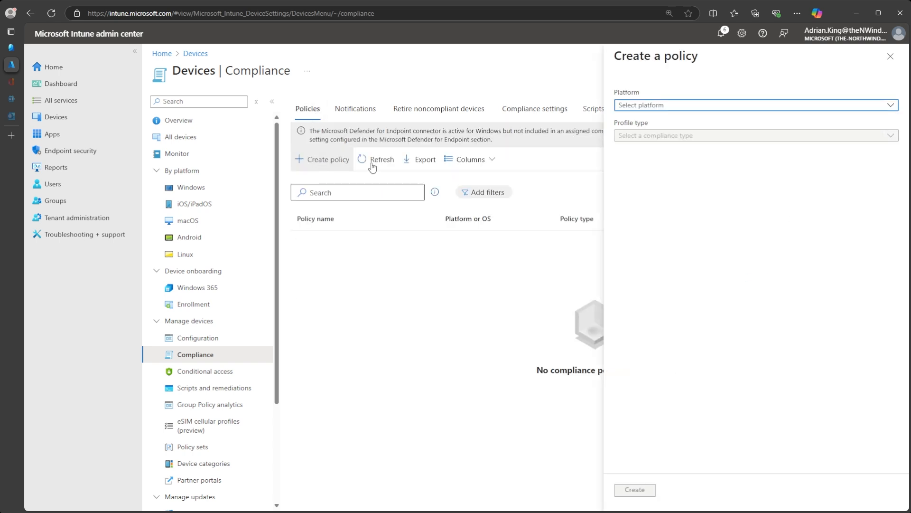
left_click(702, 105)
left_click(658, 219)
left_click(635, 489)
left_click(338, 136)
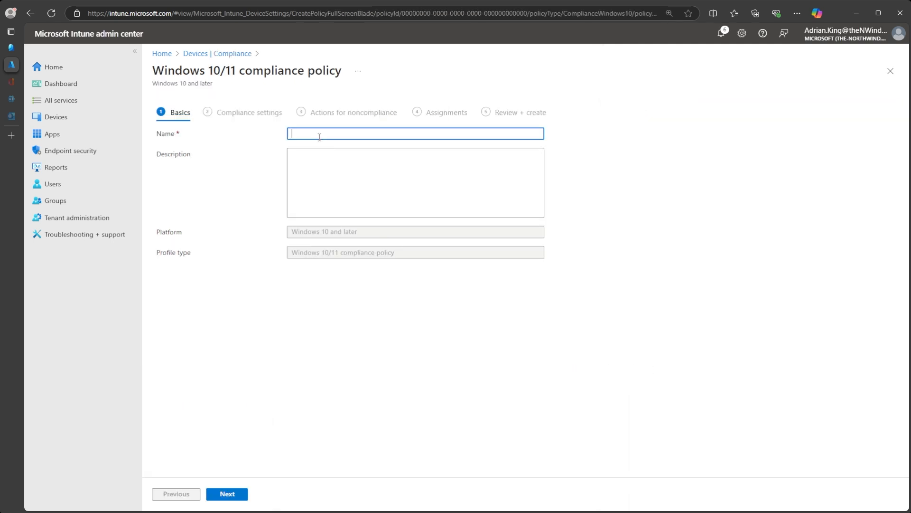
type("Windows Compliance")
left_click(234, 494)
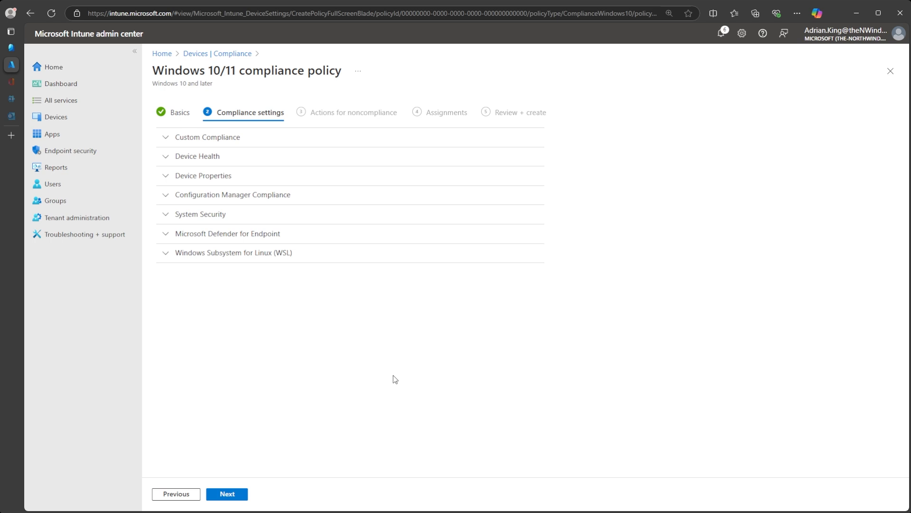
Step: In the policy's Device Health settings, require BitLocker, Secure Boot and code integrity
left_click(209, 157)
left_click(219, 351)
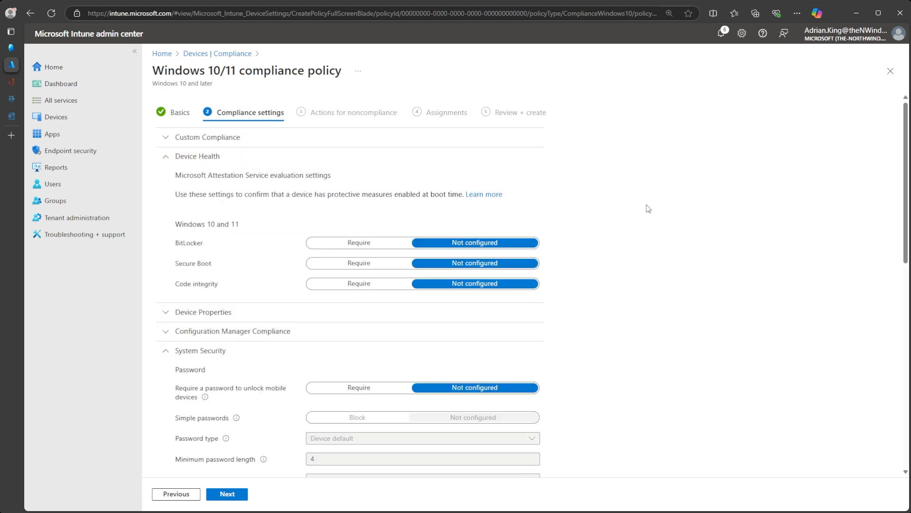
left_click(373, 246)
left_click(375, 264)
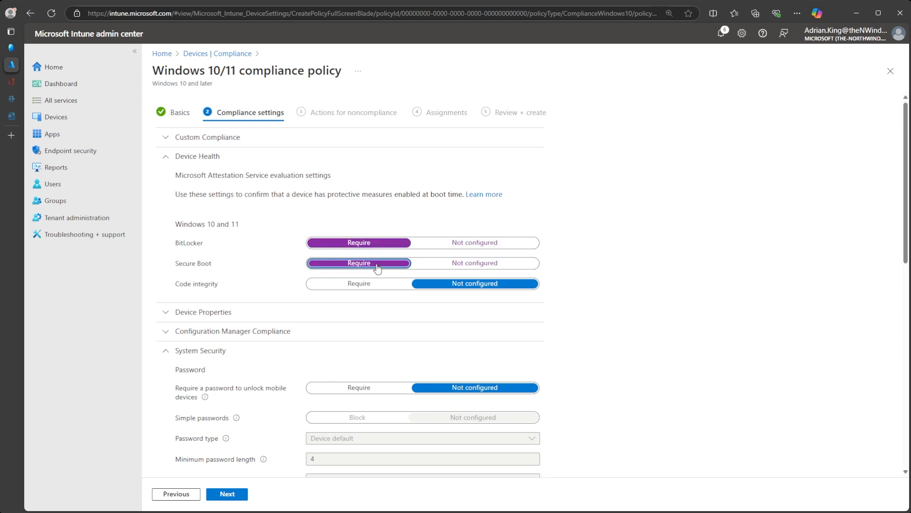
left_click(384, 285)
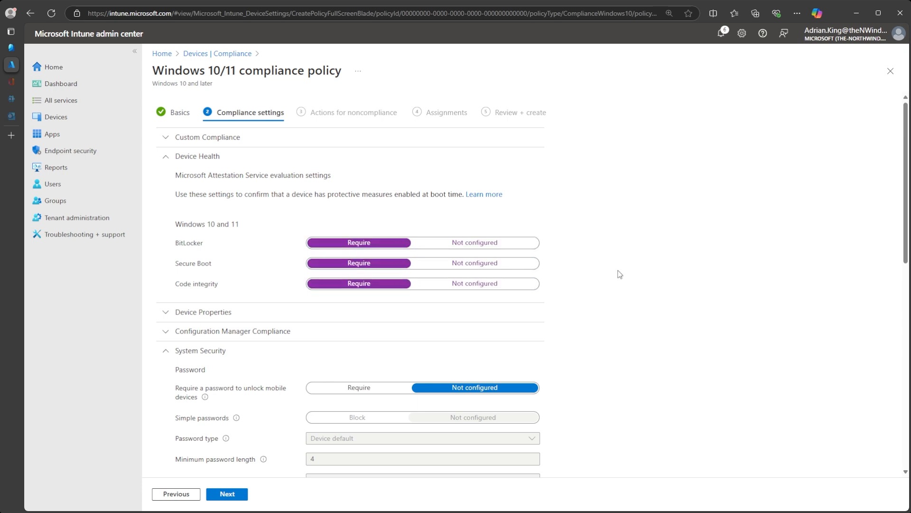
Step: In the System Security settings, require Firewall, Trusted Platform Module (TPM), Antivirus and Antispyware under Device Security
scroll(620, 274, "down", 1)
scroll(619, 274, "down", 5)
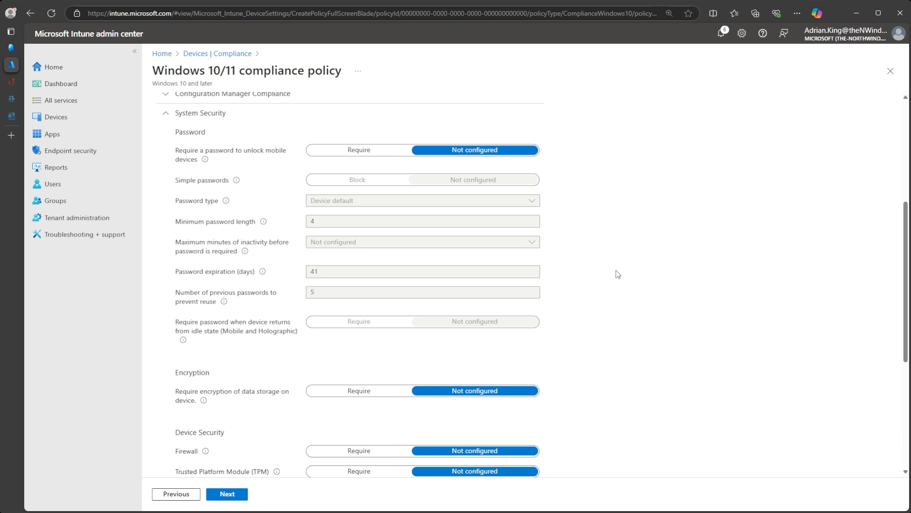
scroll(618, 274, "down", 5)
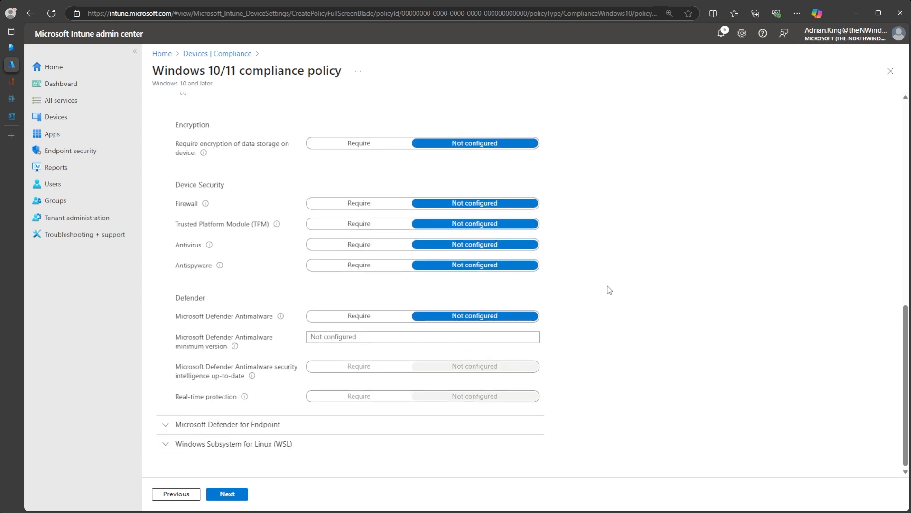
left_click(370, 205)
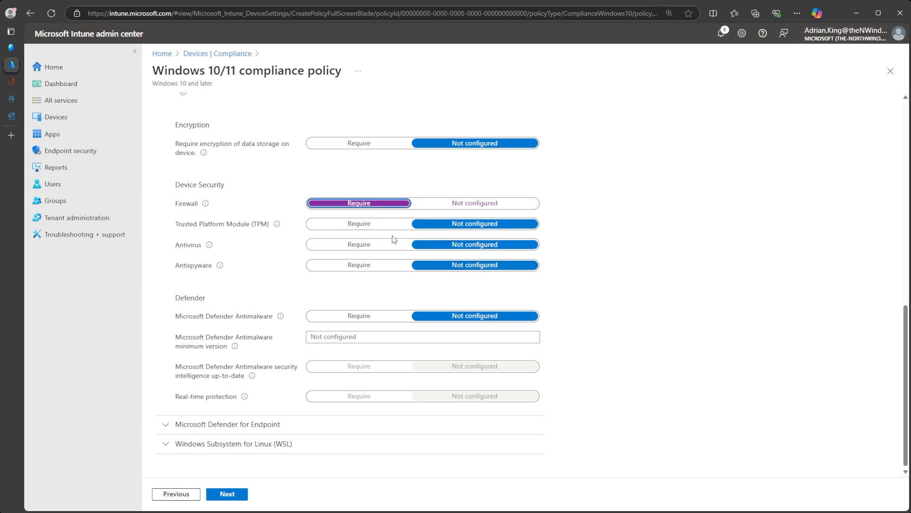
left_click(370, 246)
left_click(373, 265)
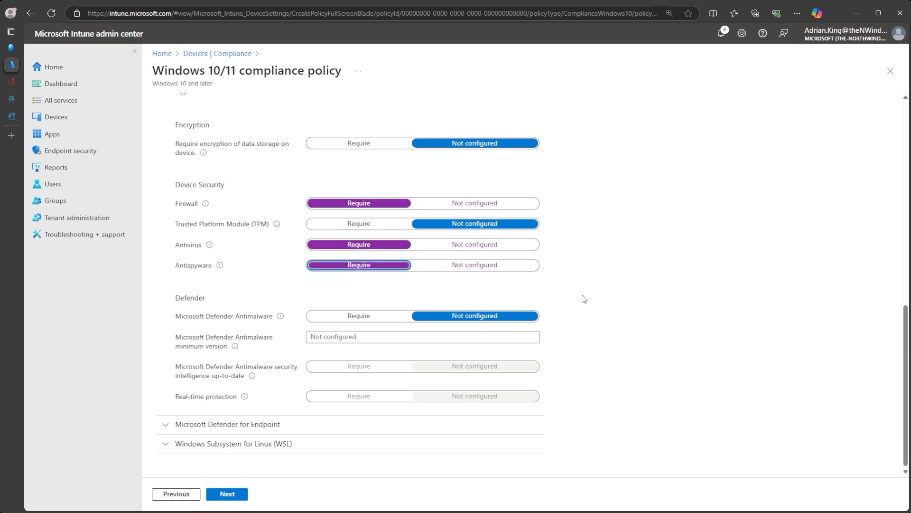
left_click(370, 226)
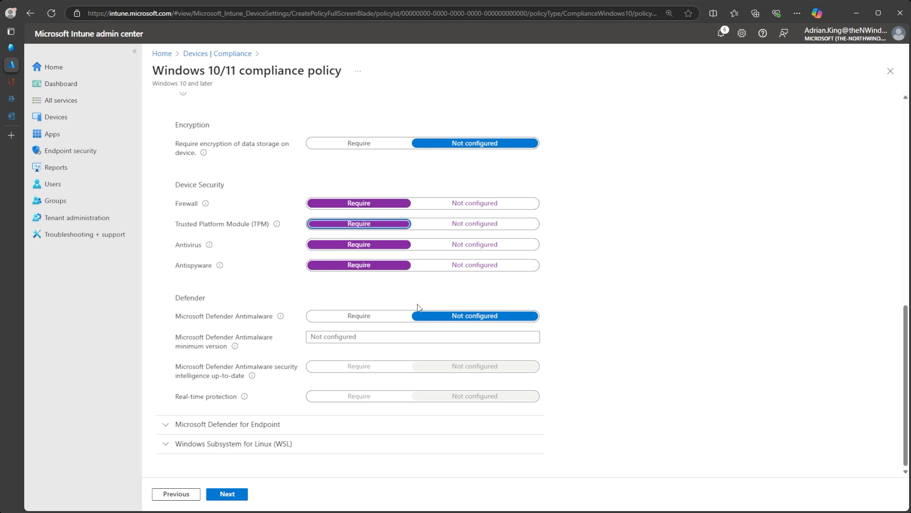
Step: Require Microsoft Defender Antimalware, its up-to-date security intelligence and real-time protection, and proceed to the noncompliance actions
left_click(369, 317)
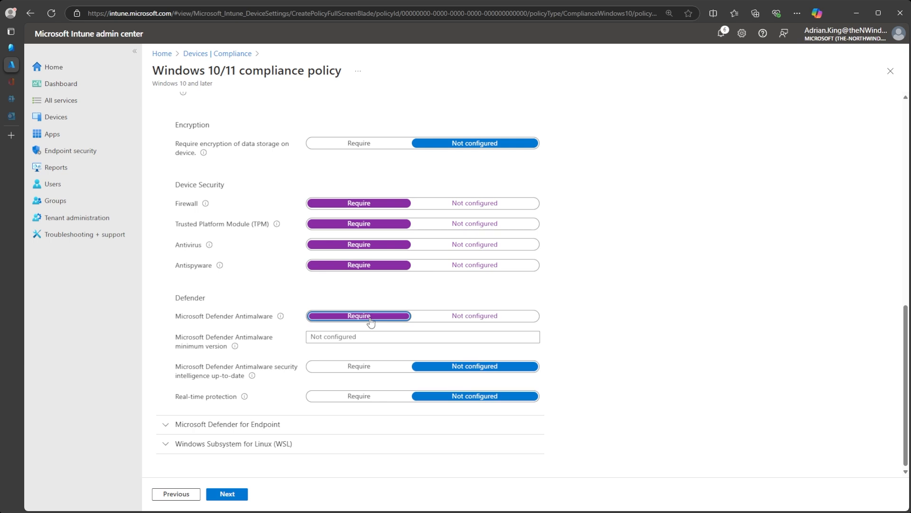
left_click(377, 374)
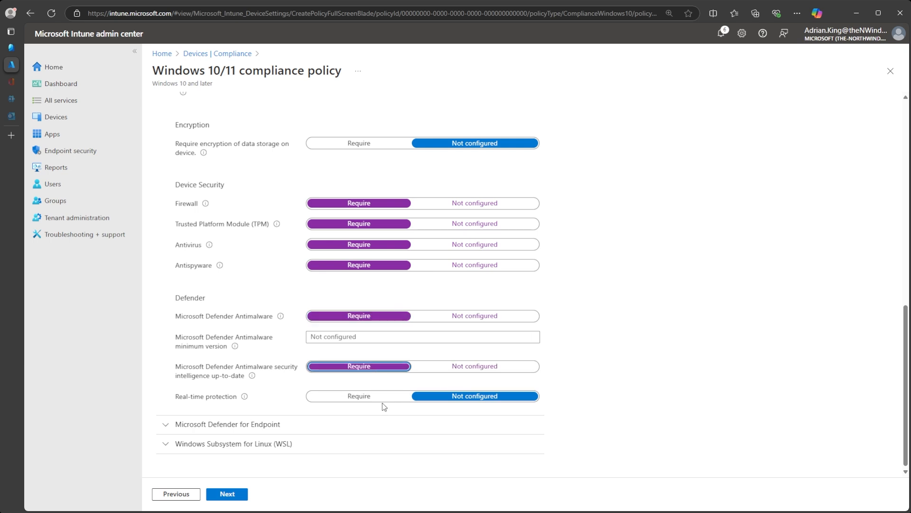
left_click(363, 395)
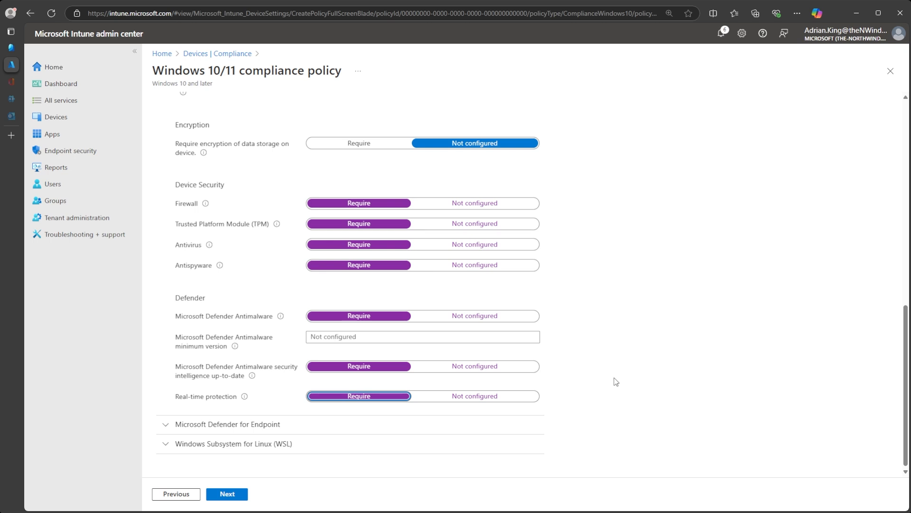
left_click(227, 494)
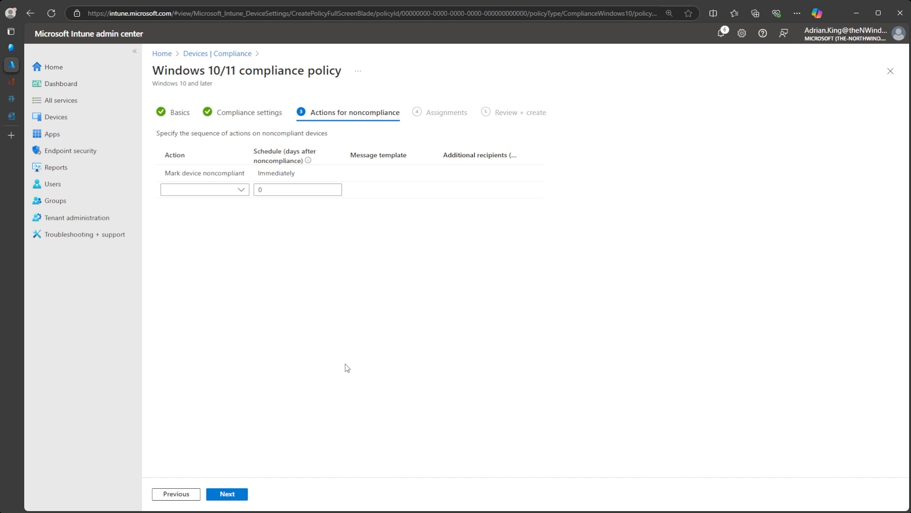
Step: Schedule the Mark device noncompliant action for 0.5 days after noncompliance and proceed to the policy's assignments
mouse_move(311, 173)
left_click(310, 172)
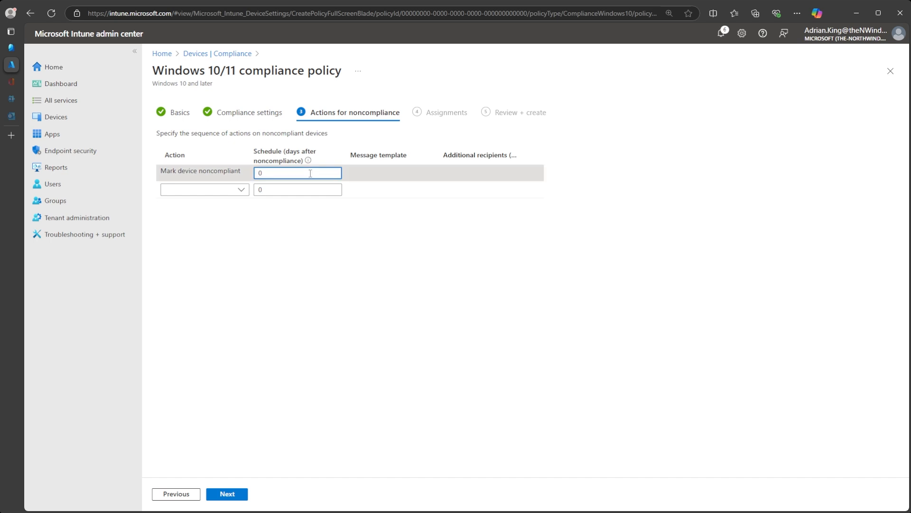
type(".5")
left_click(325, 204)
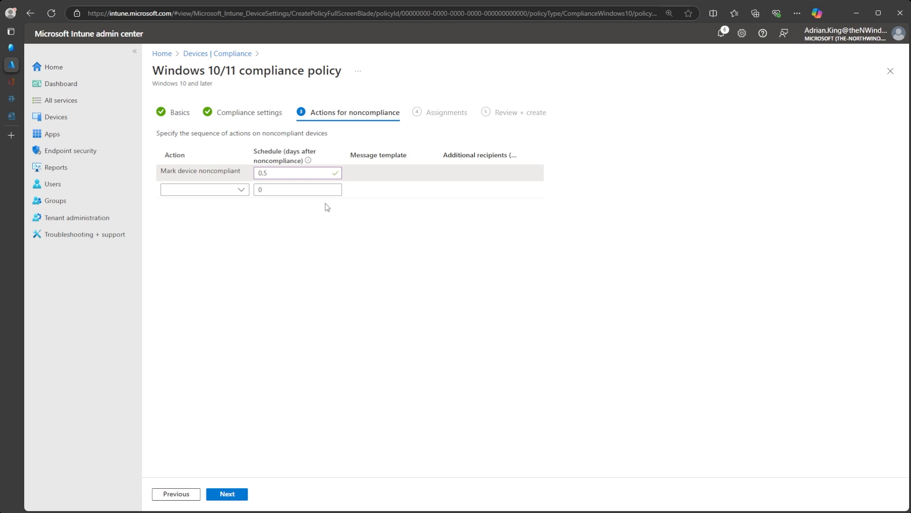
left_click(241, 189)
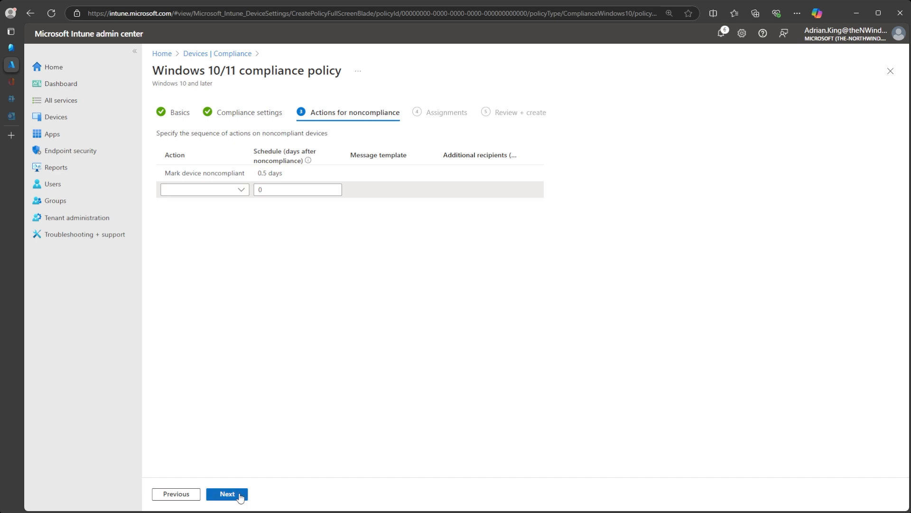
left_click(227, 494)
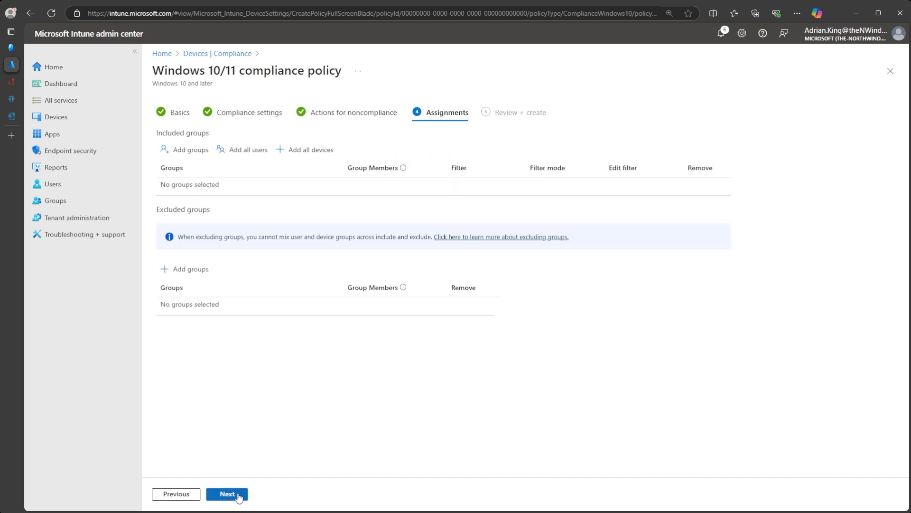
Step: Assign the Windows Compliance policy to all users, create it, and return to the device compliance list
left_click(239, 155)
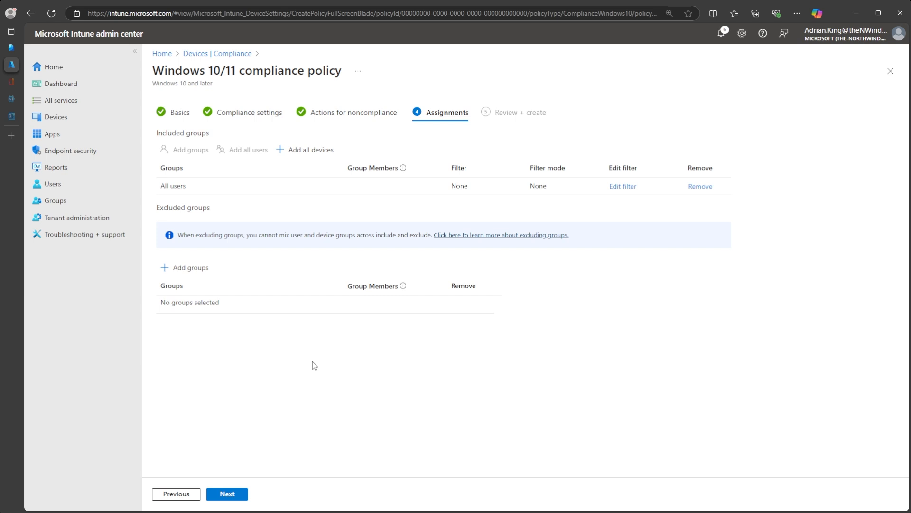
left_click(240, 495)
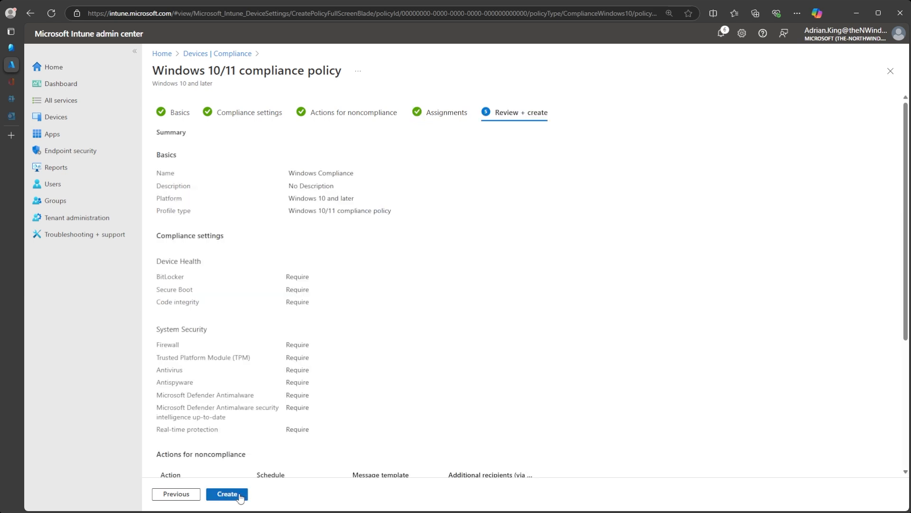
left_click(239, 495)
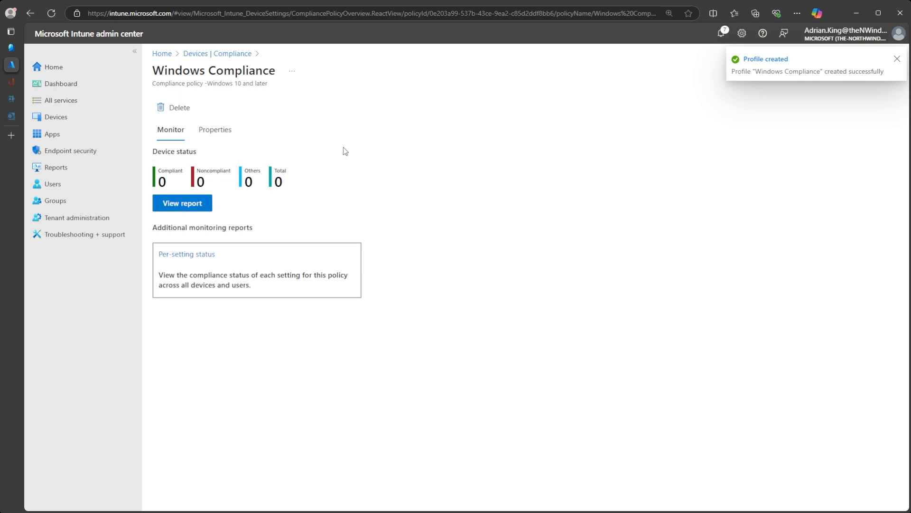
left_click(238, 56)
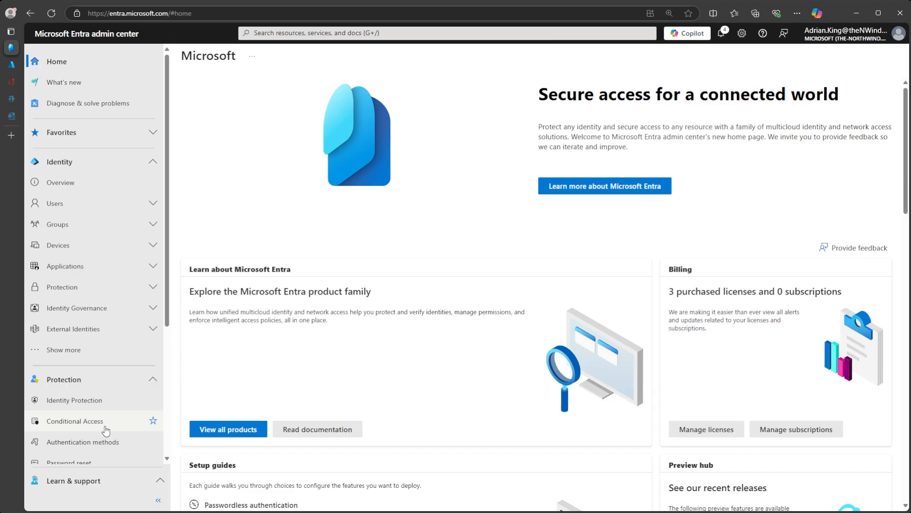
Step: In the Entra admin center, prepare a Conditional Access policy from the template "Require MDM-enrolled and compliant device to access cloud apps for all users"
left_click(105, 426)
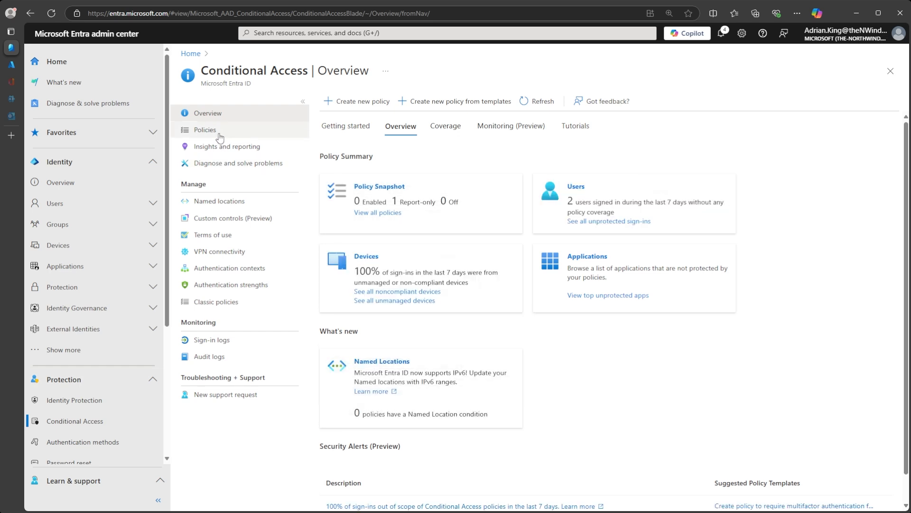
left_click(222, 135)
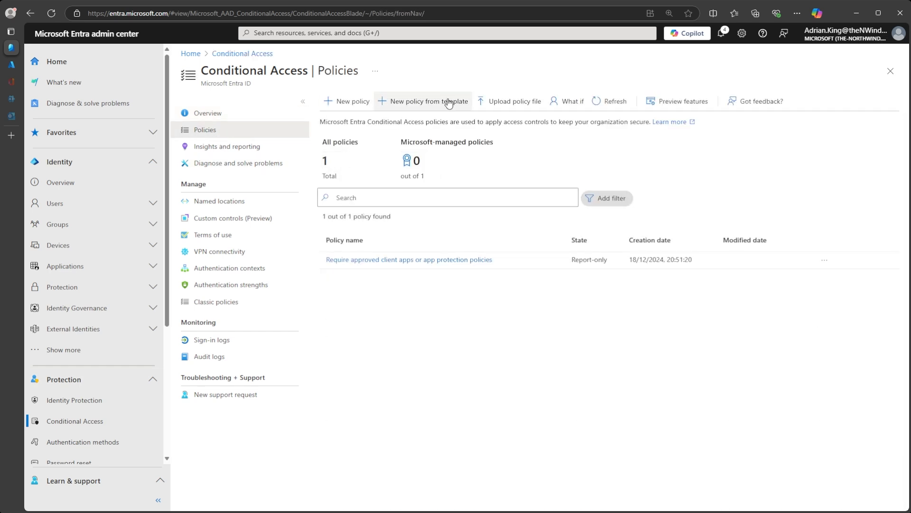
left_click(428, 109)
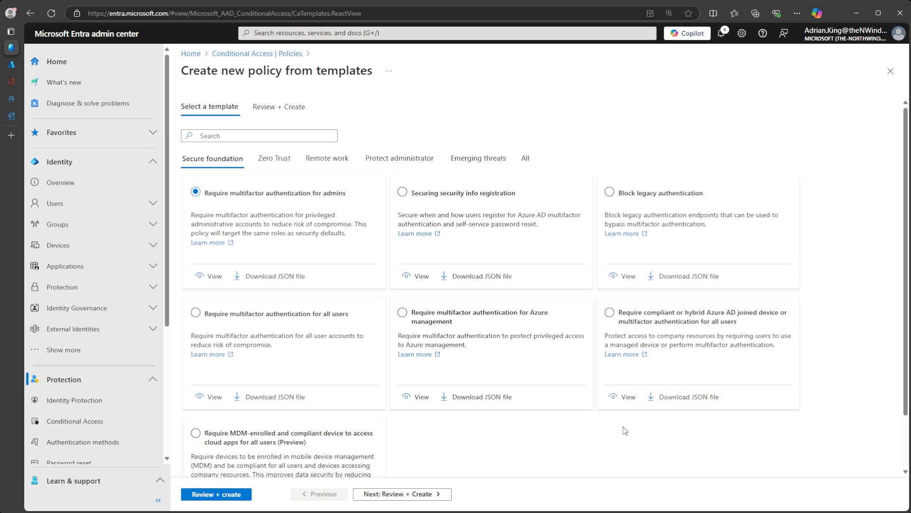
scroll(623, 429, "down", 2)
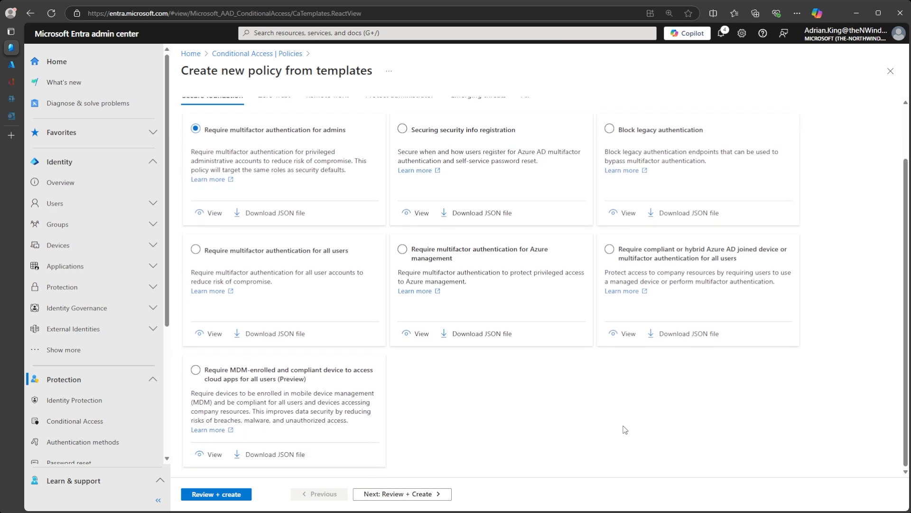
left_click(318, 377)
left_click(417, 494)
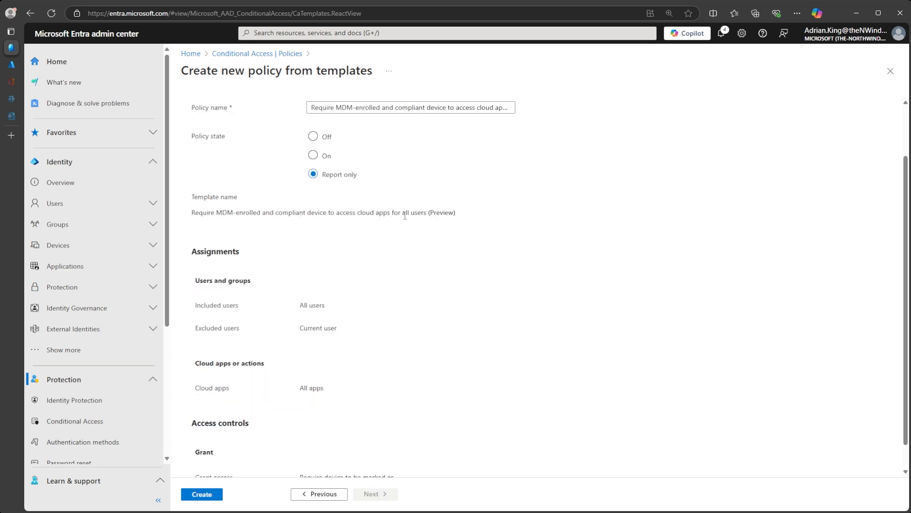
scroll(406, 238, "down", 1)
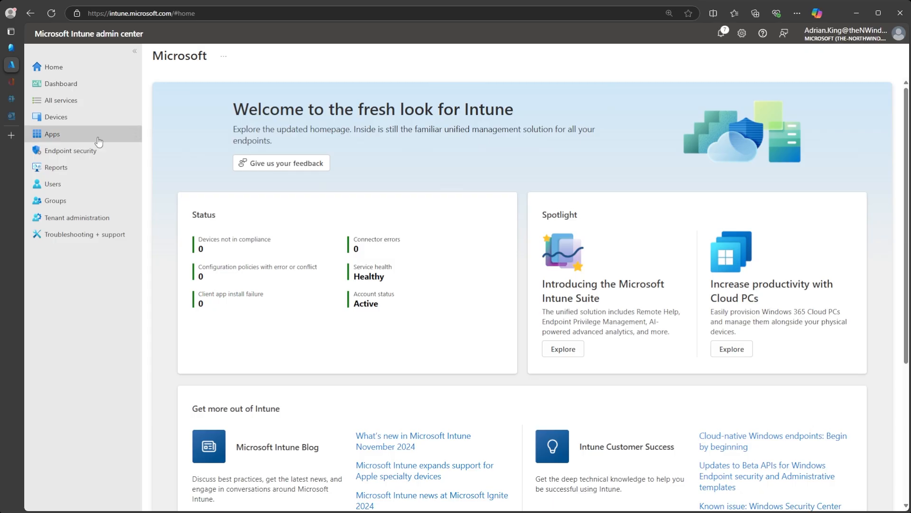
Step: Add a Microsoft 365 Apps for Windows 10 and later app, keep the default suite information, and proceed to the app suite configuration
left_click(99, 139)
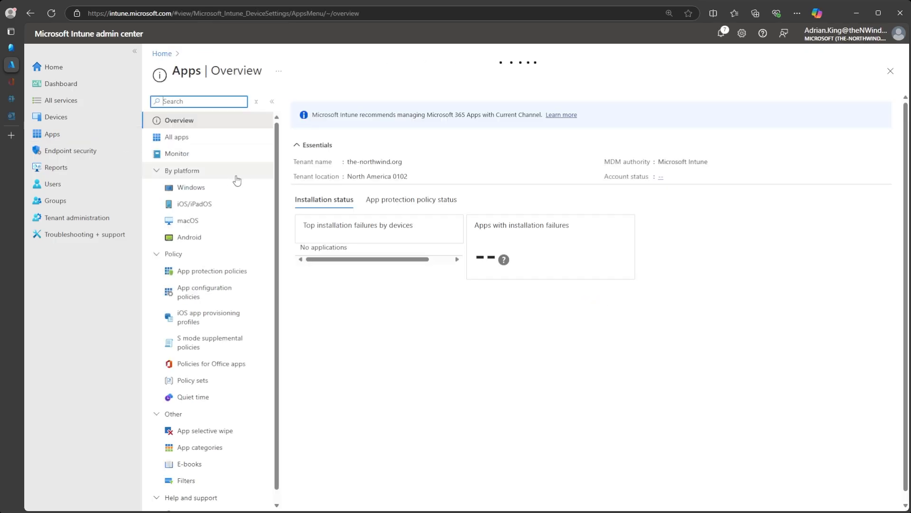
left_click(210, 188)
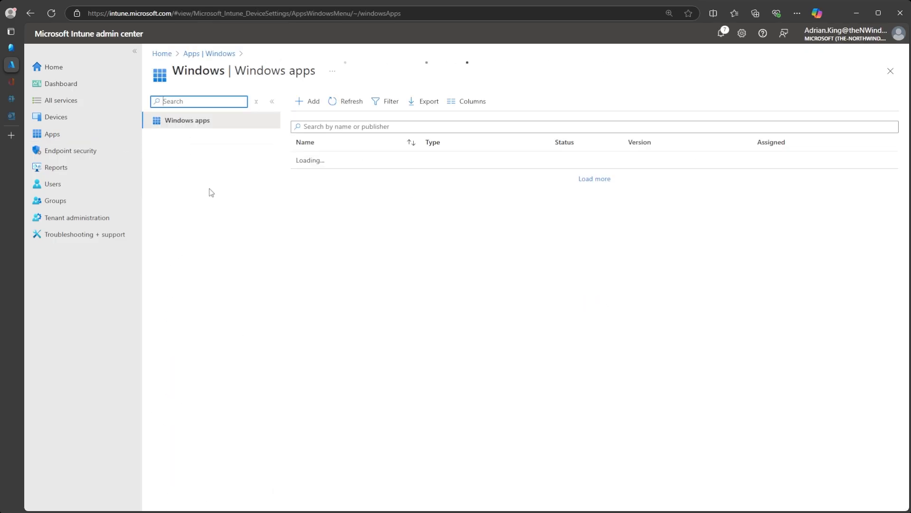
left_click(307, 104)
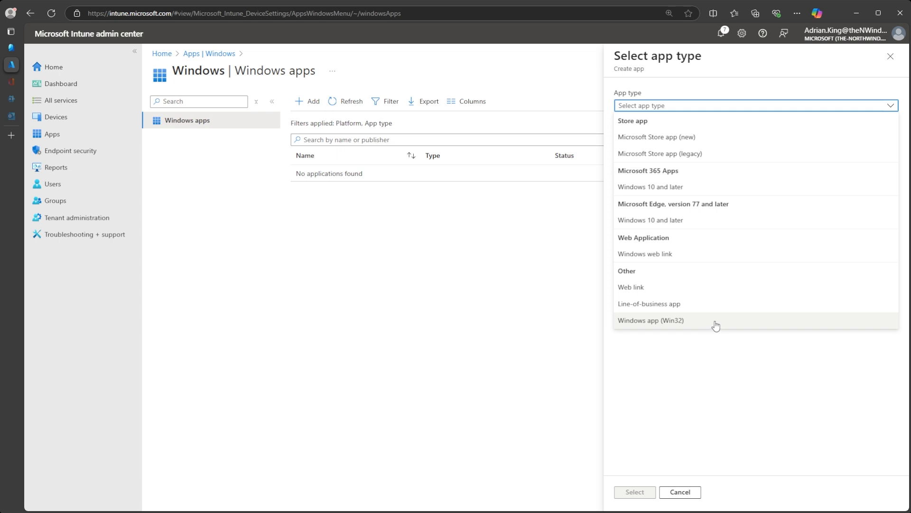
left_click(643, 188)
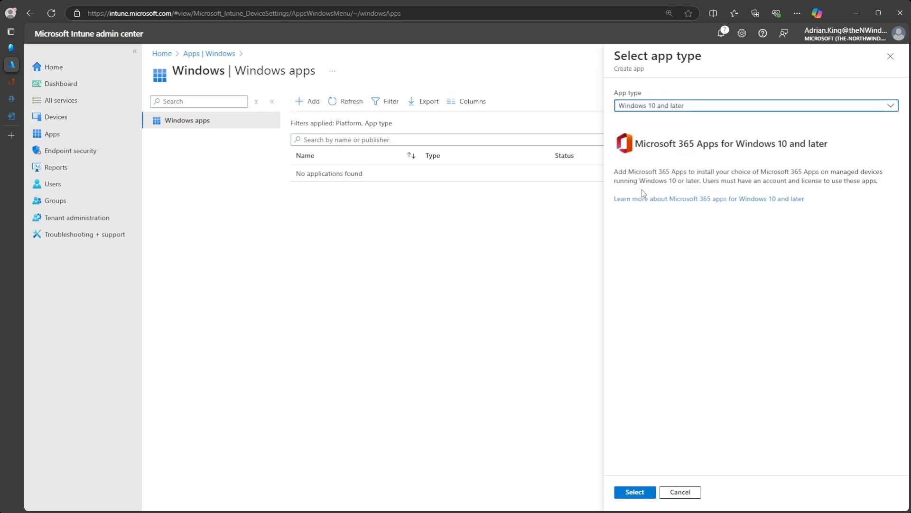
left_click(635, 492)
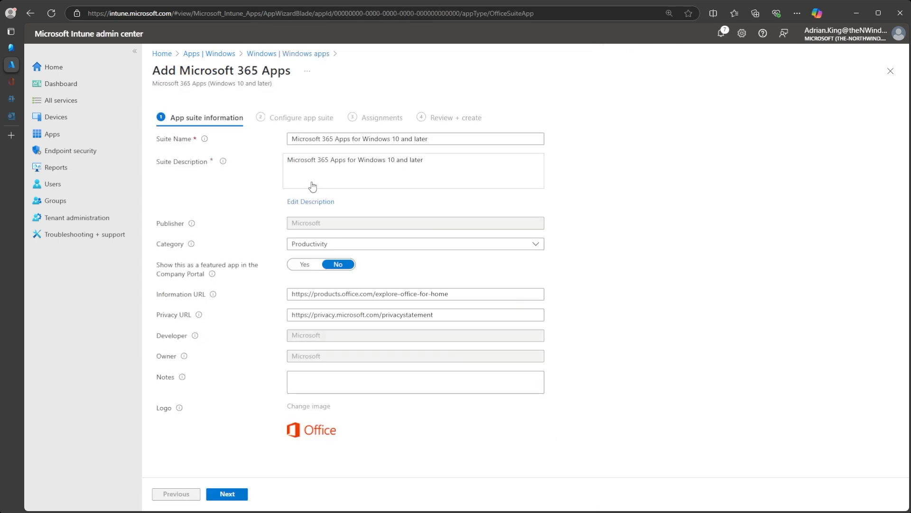
left_click(228, 494)
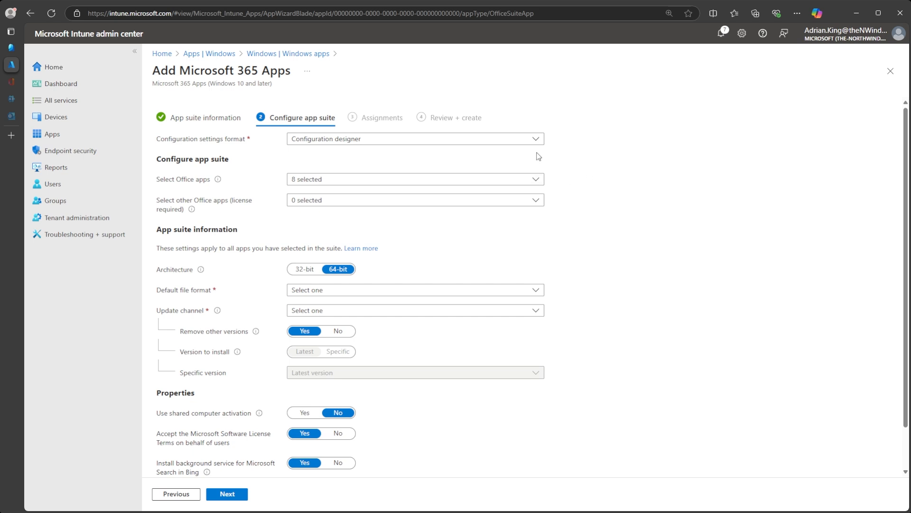
Step: Set the configuration settings format to Enter XML data, paste the copied Office configuration XML, validate it, and proceed to assignments
left_click(534, 138)
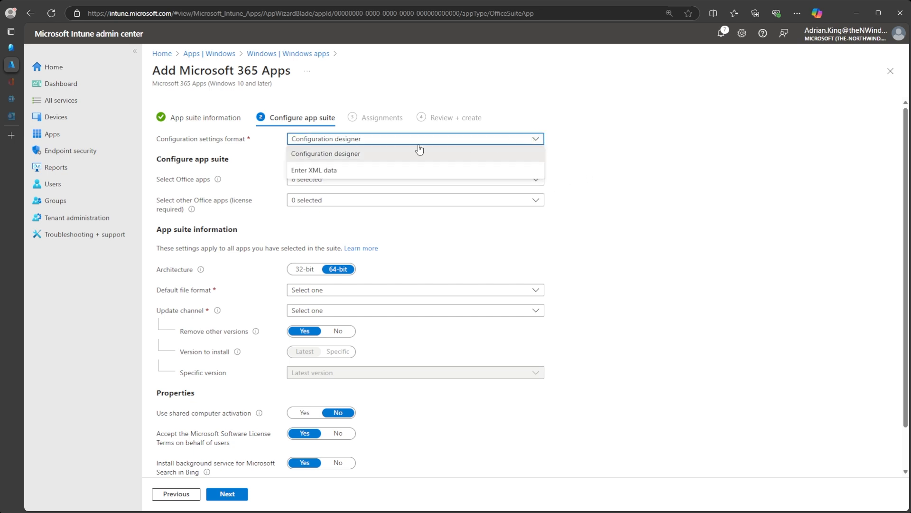
left_click(333, 170)
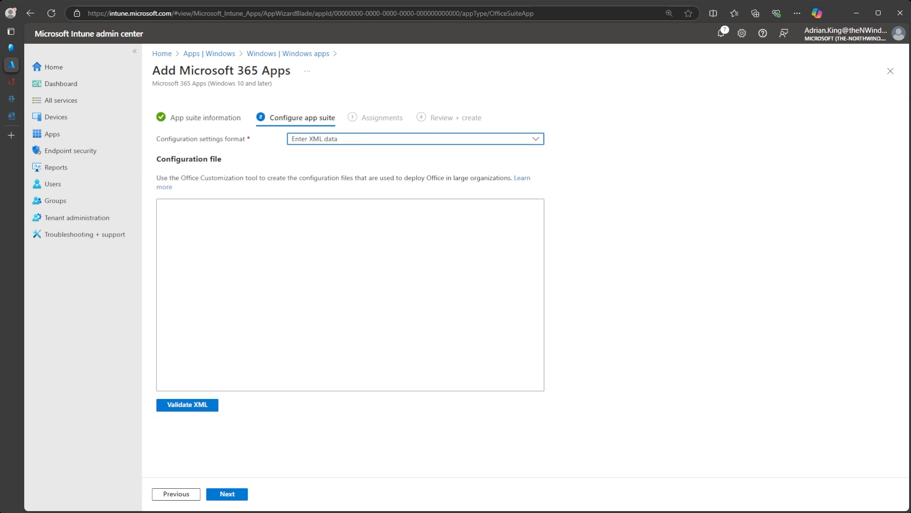
key("alt+Tab")
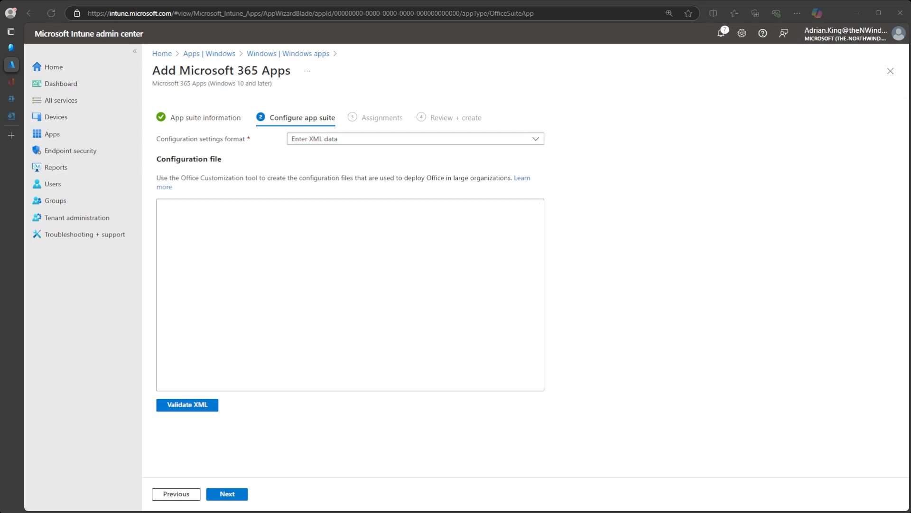
left_click(213, 236)
key("ctrl+v")
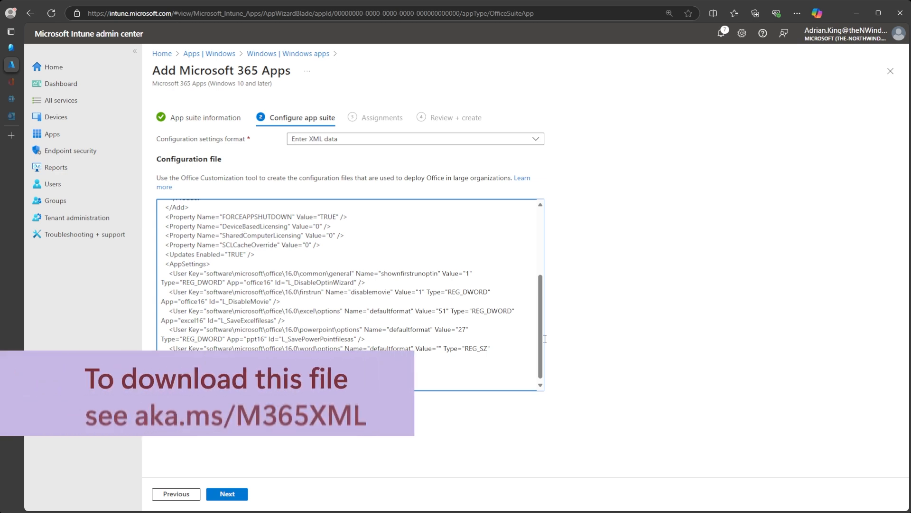
left_click_drag(545, 338, 551, 254)
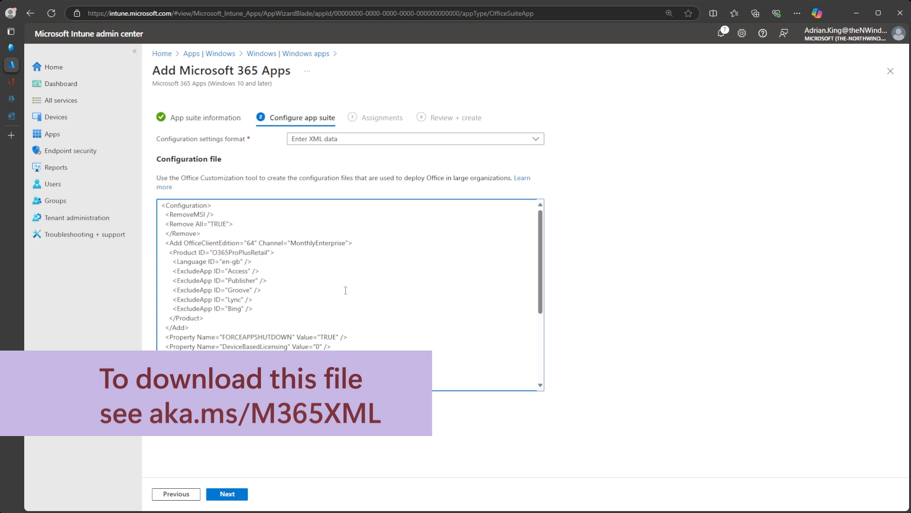
left_click(304, 414)
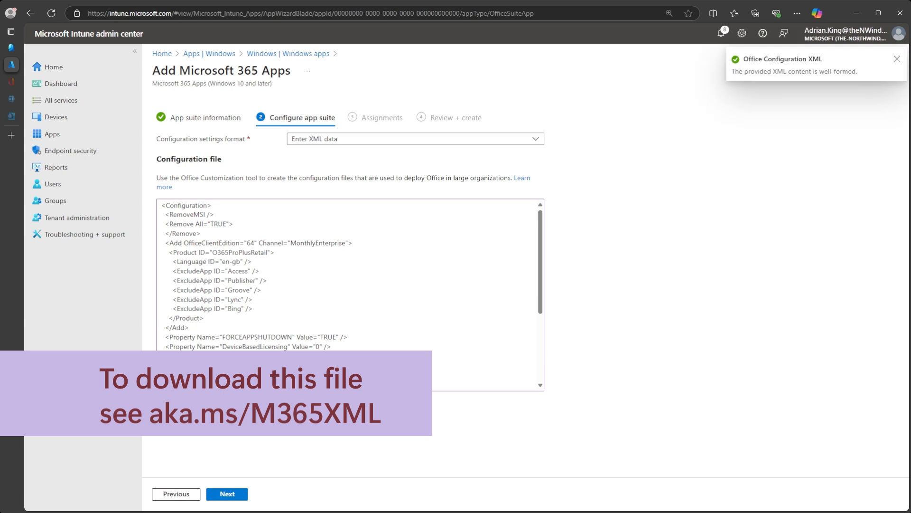
left_click(232, 494)
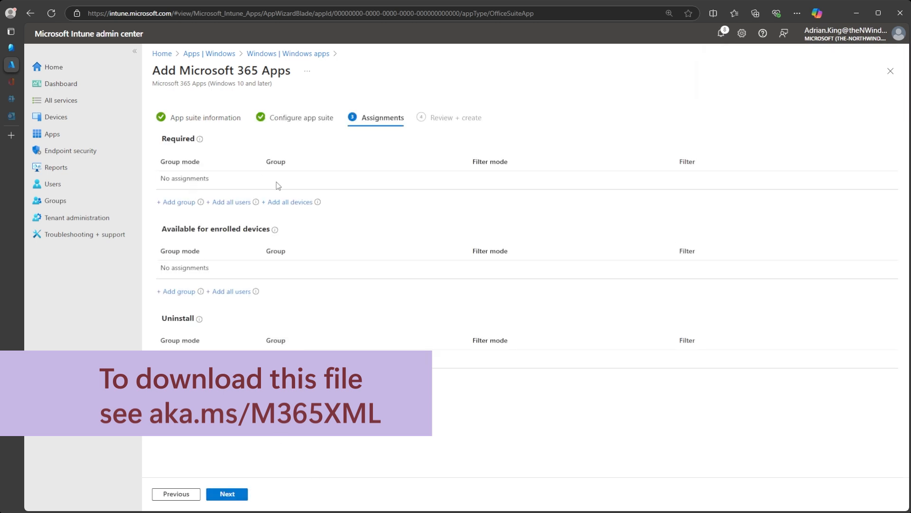
Step: Assign the Microsoft 365 Apps suite as required for all devices, create it, and return to the Windows apps list
left_click(302, 204)
left_click(220, 494)
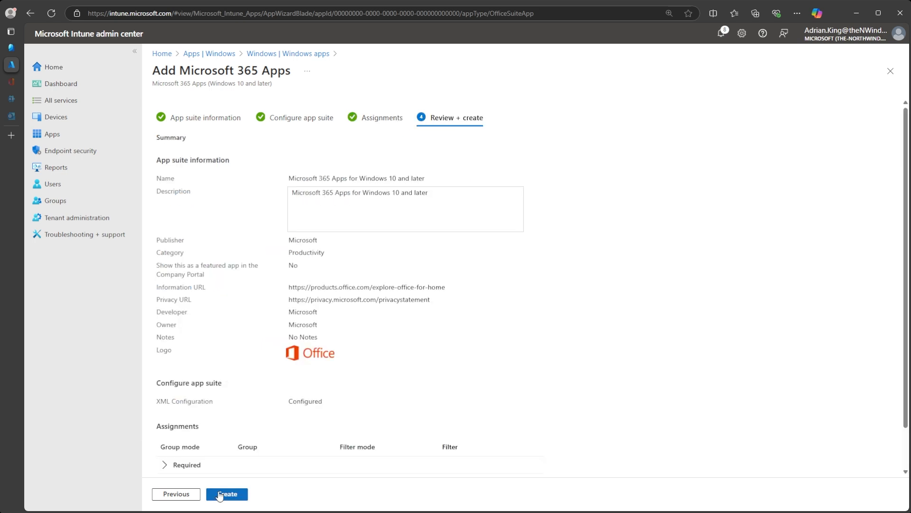
left_click(235, 494)
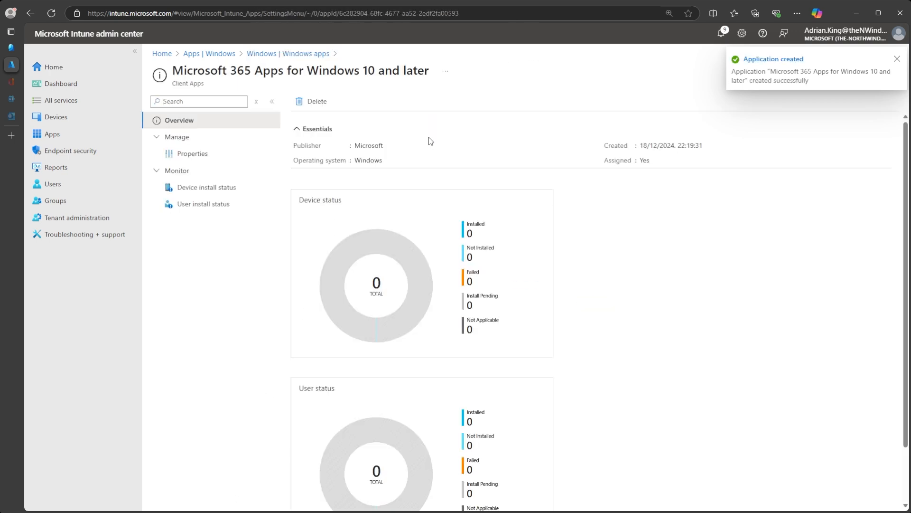
left_click(301, 53)
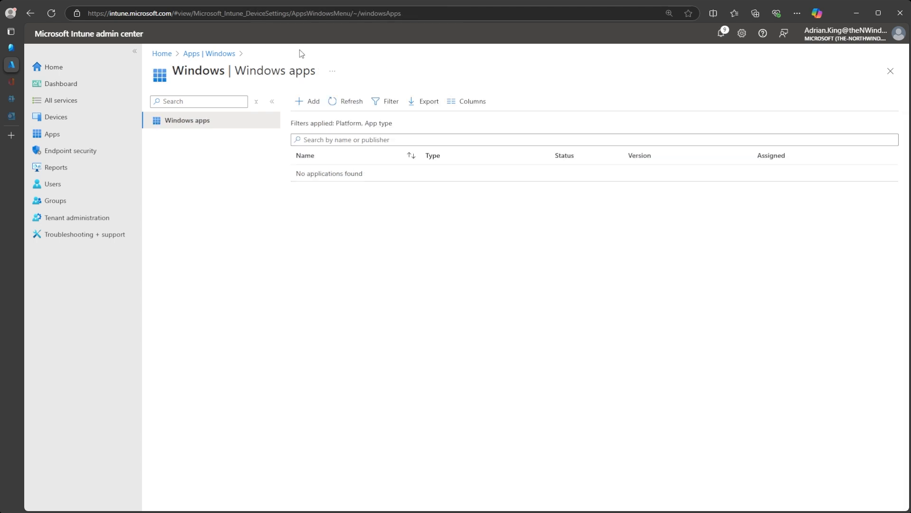
Step: Add a Microsoft Store app (new), search the store for "Company Portal", and select the Company Portal app from Microsoft Corporation
left_click(310, 102)
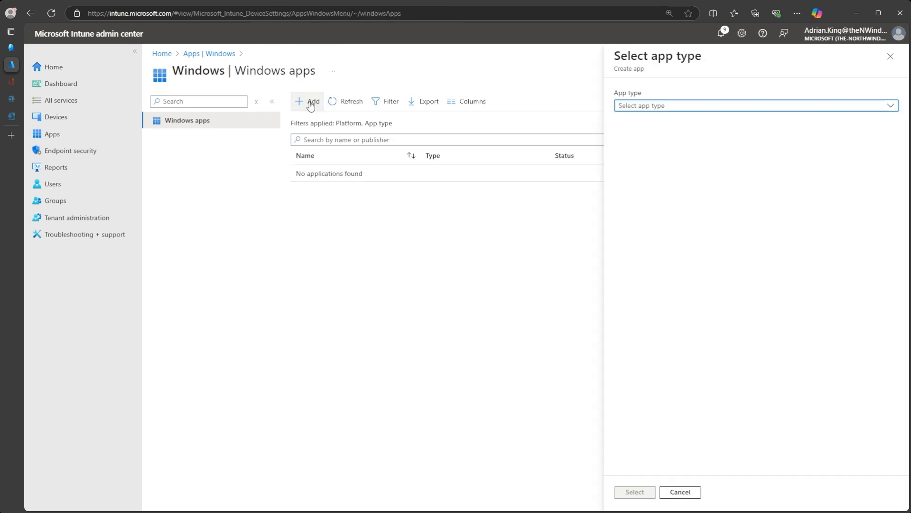
left_click(702, 111)
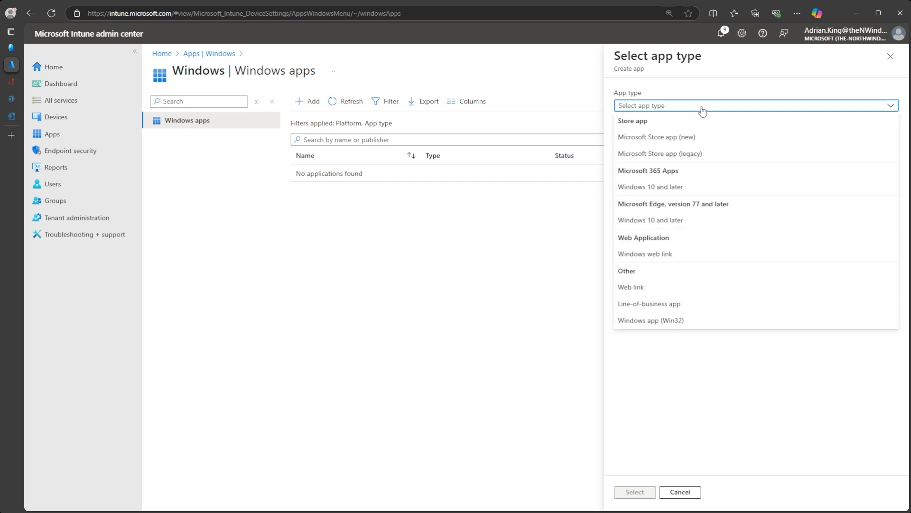
left_click(701, 140)
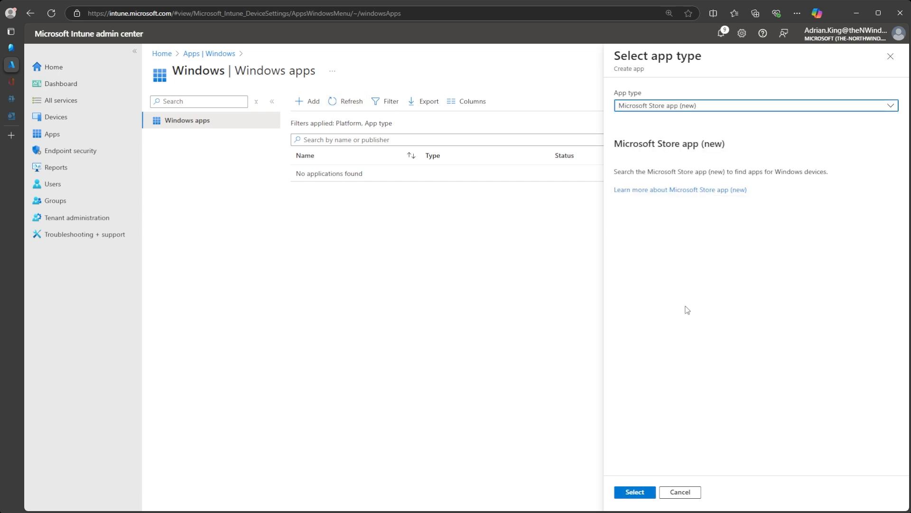
left_click(636, 492)
left_click(326, 178)
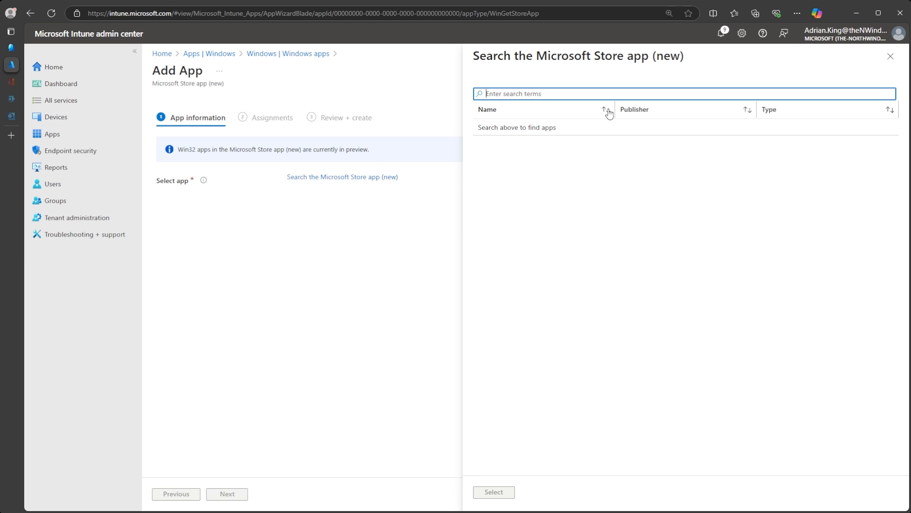
type("Company Portal")
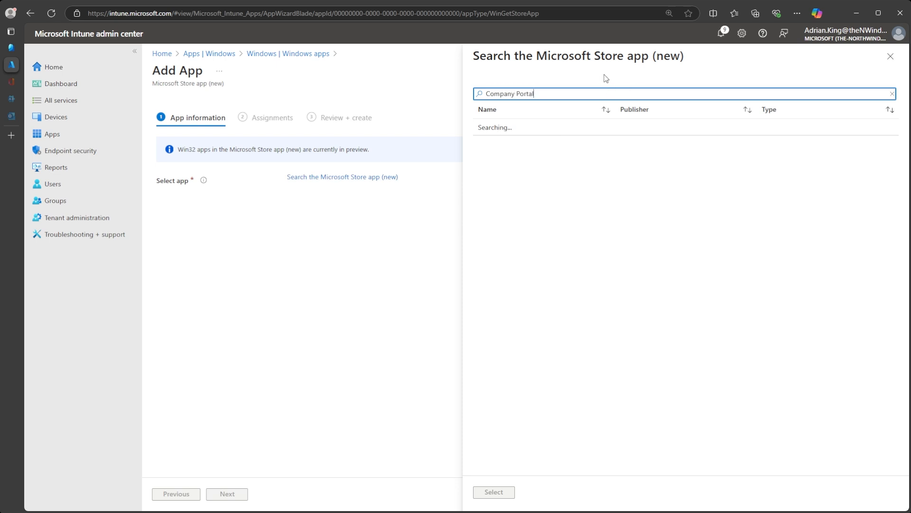
left_click(518, 129)
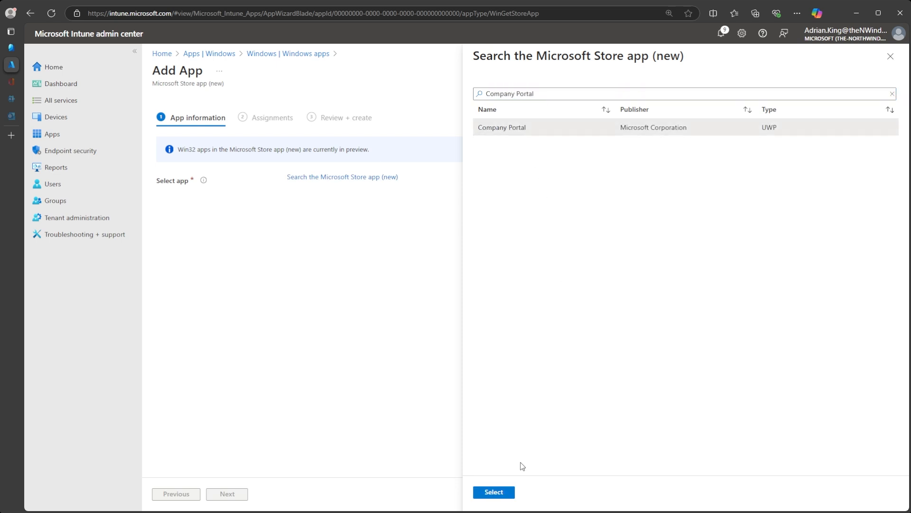
left_click(493, 492)
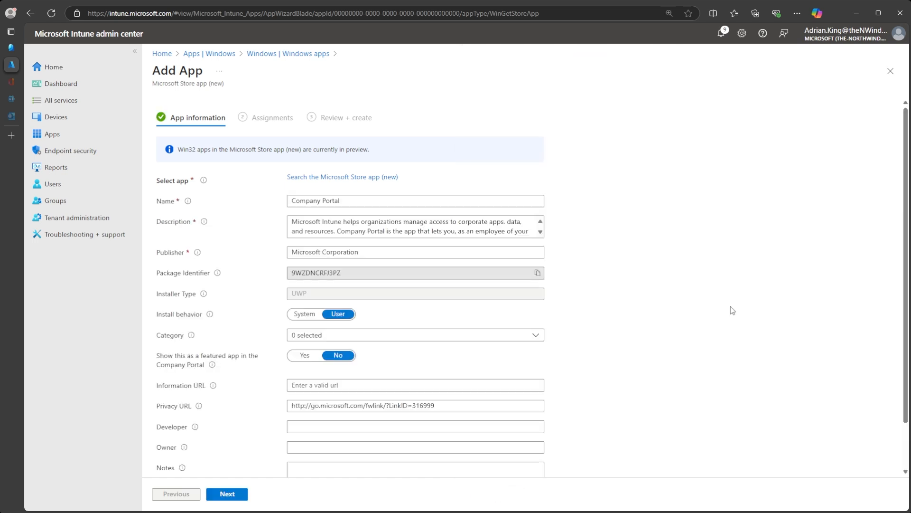
Step: Set Company Portal's install behavior to System and proceed to the app's assignments
scroll(678, 252, "down", 1)
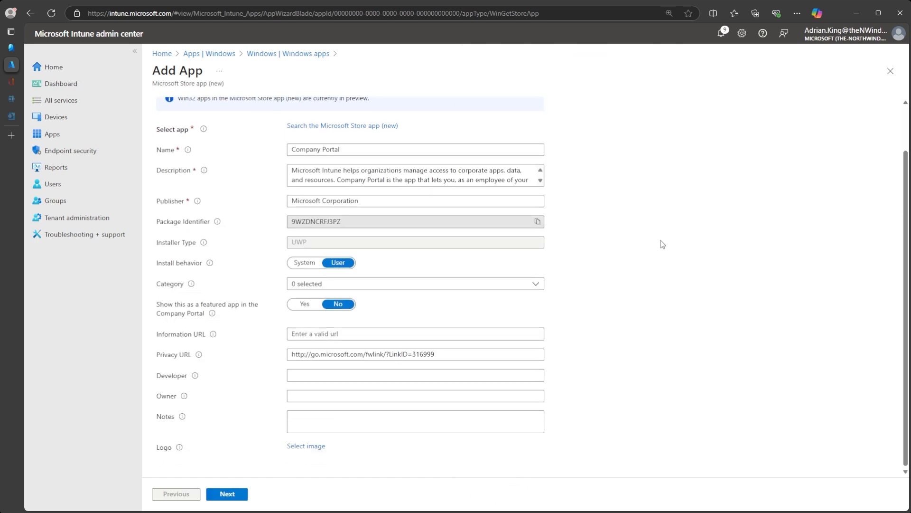
left_click(296, 264)
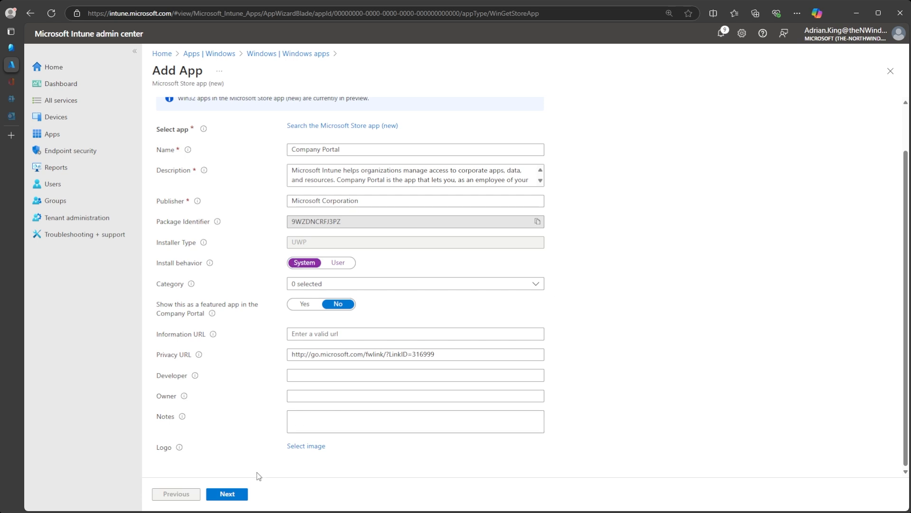
left_click(232, 493)
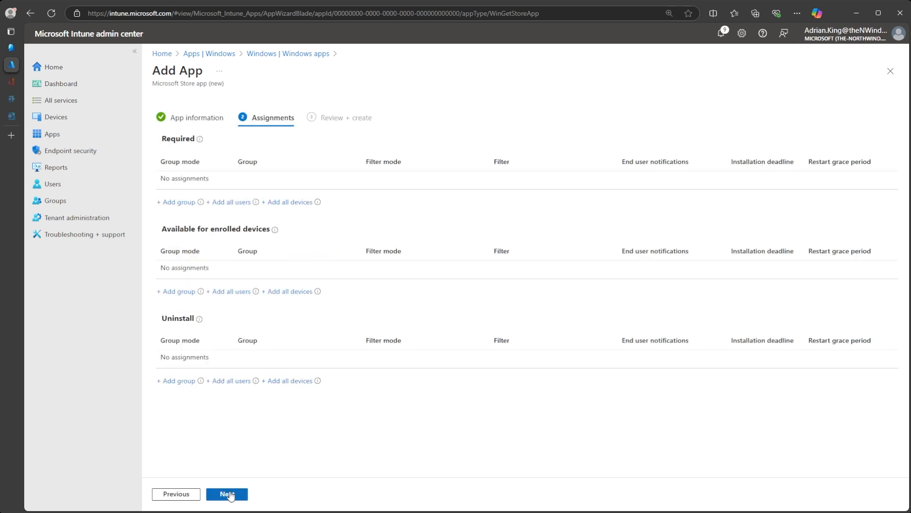
Step: Assign Company Portal as required for all devices, create the app, and refresh the Windows apps list
left_click(297, 204)
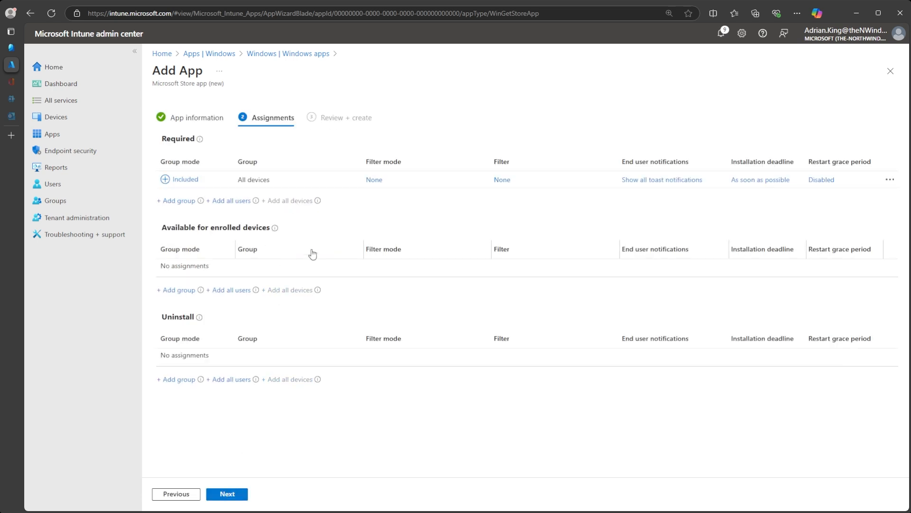
left_click(228, 494)
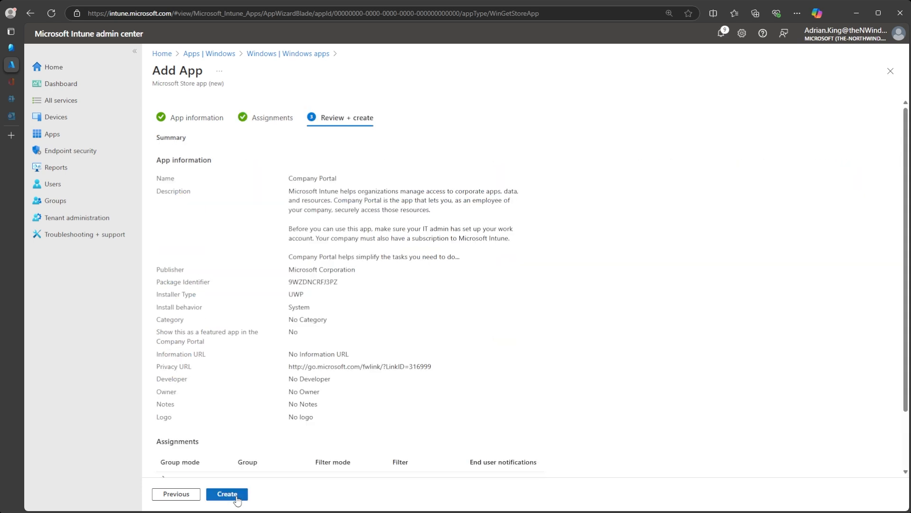
left_click(229, 495)
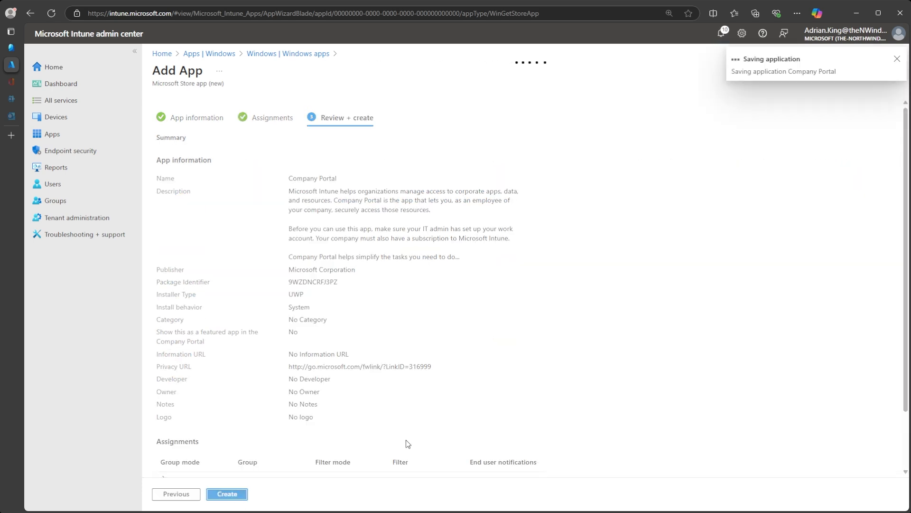
left_click(310, 54)
left_click(354, 108)
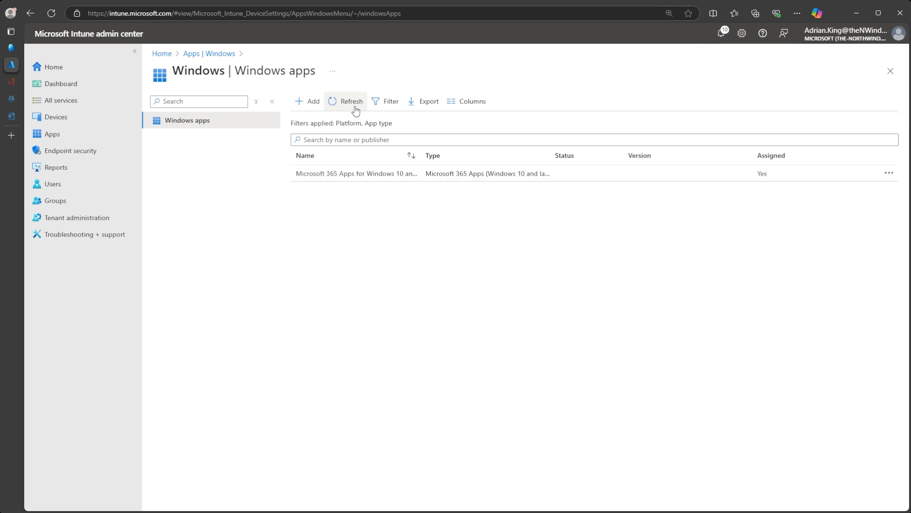
left_click(311, 109)
left_click(683, 106)
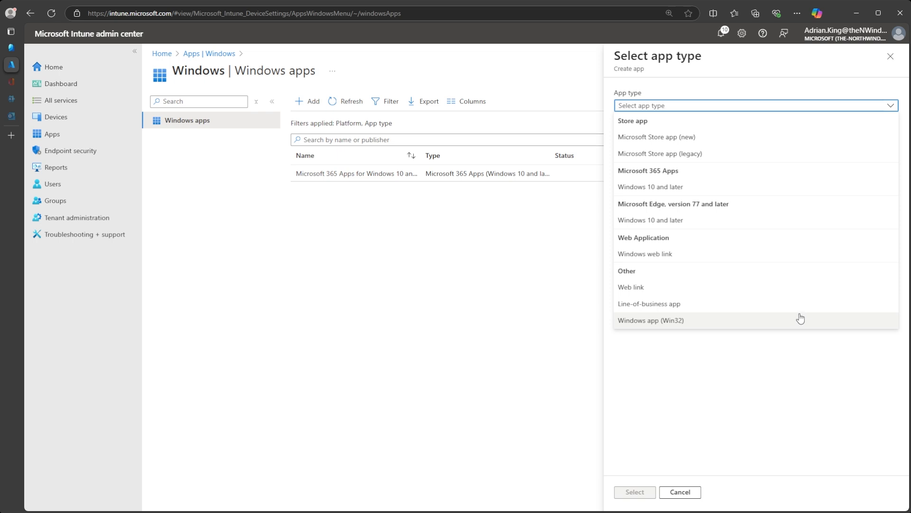
left_click(743, 326)
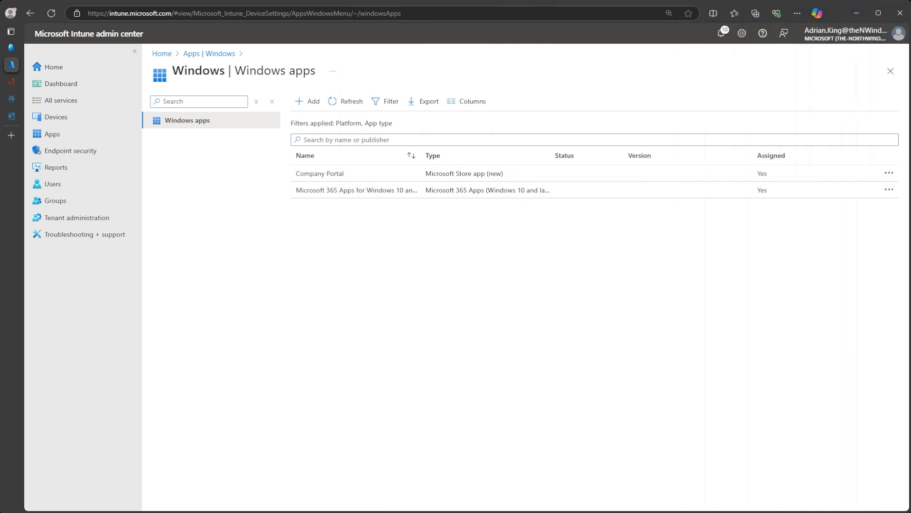
Step: Start a new update ring profile for Windows devices, name it "Windows Update Ring", and proceed to its update ring settings
left_click(84, 121)
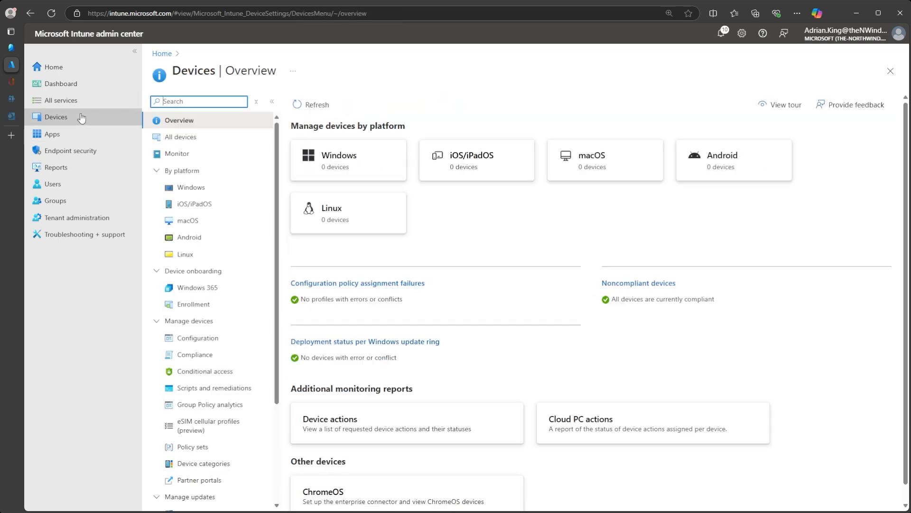
left_click(216, 189)
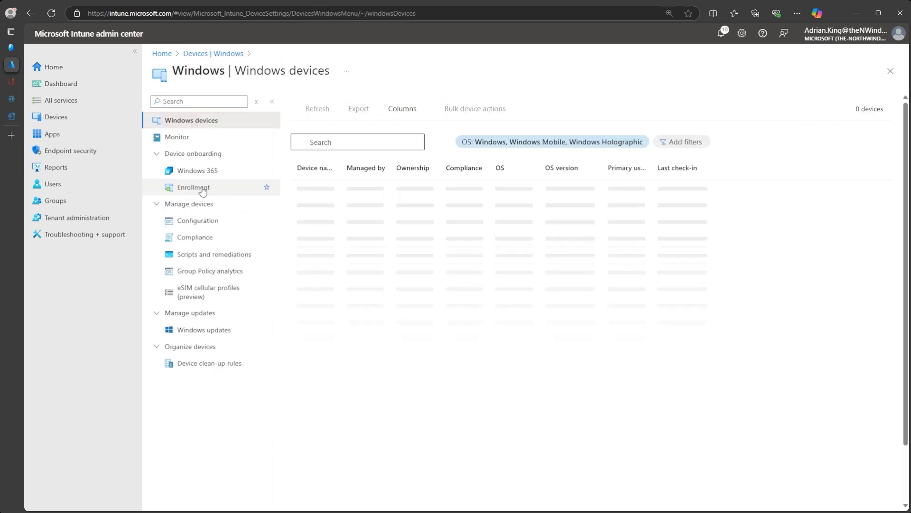
left_click(221, 335)
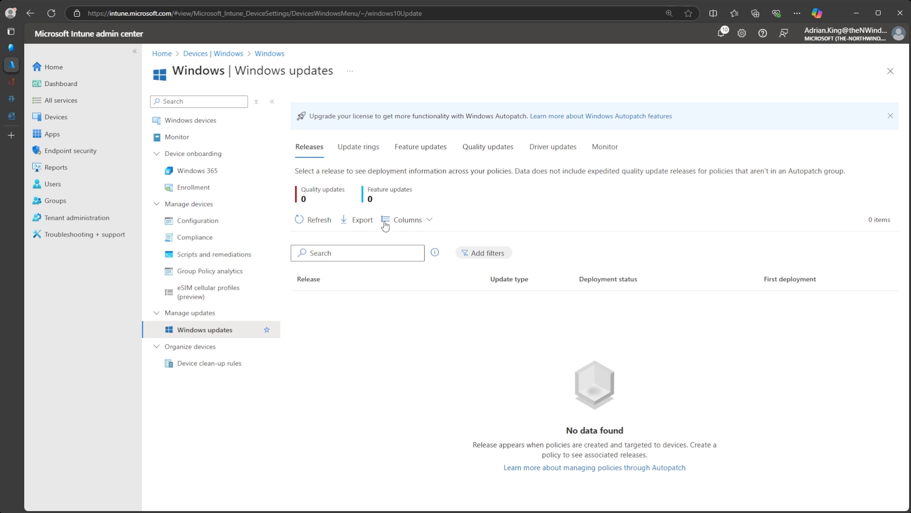
left_click(360, 150)
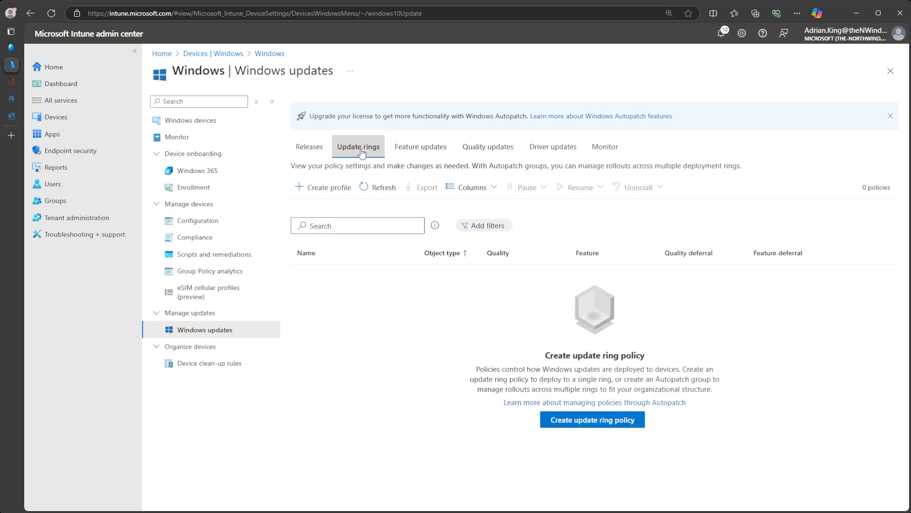
left_click(317, 188)
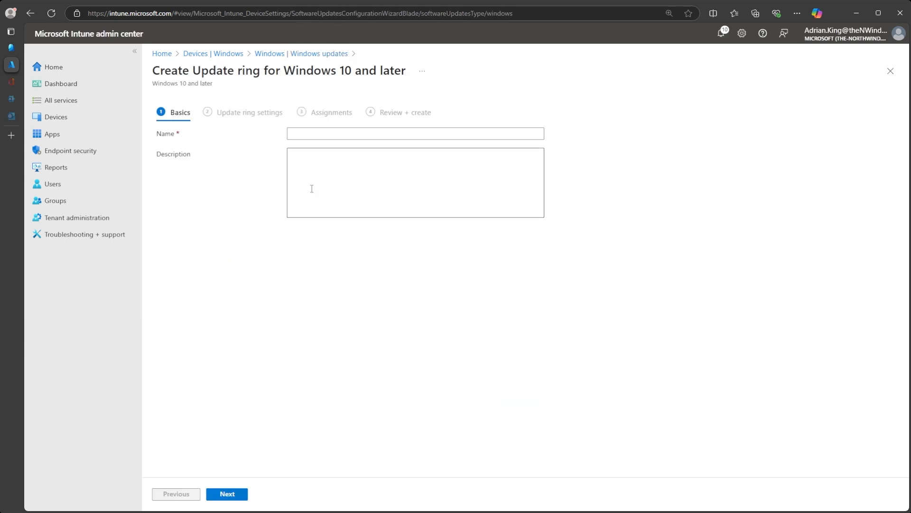
type("Windows Update Ri9")
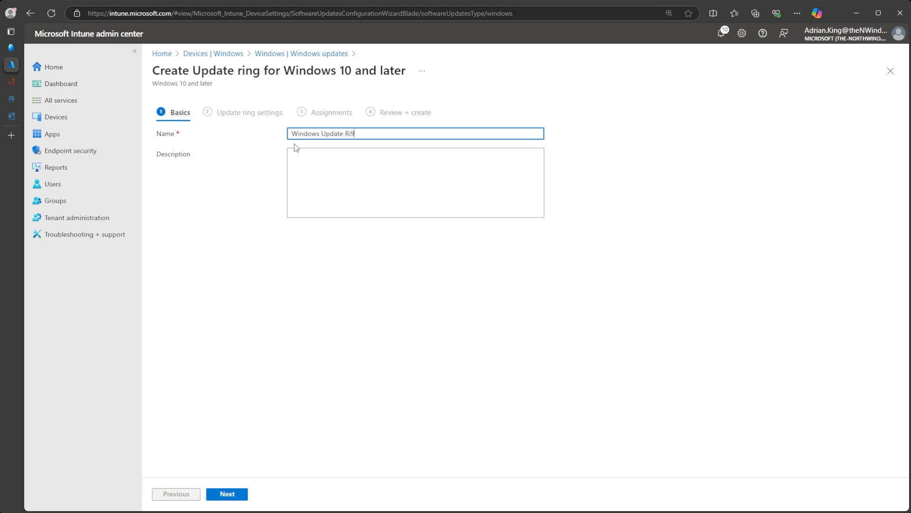
key("BackSpace")
type("ng")
left_click(233, 495)
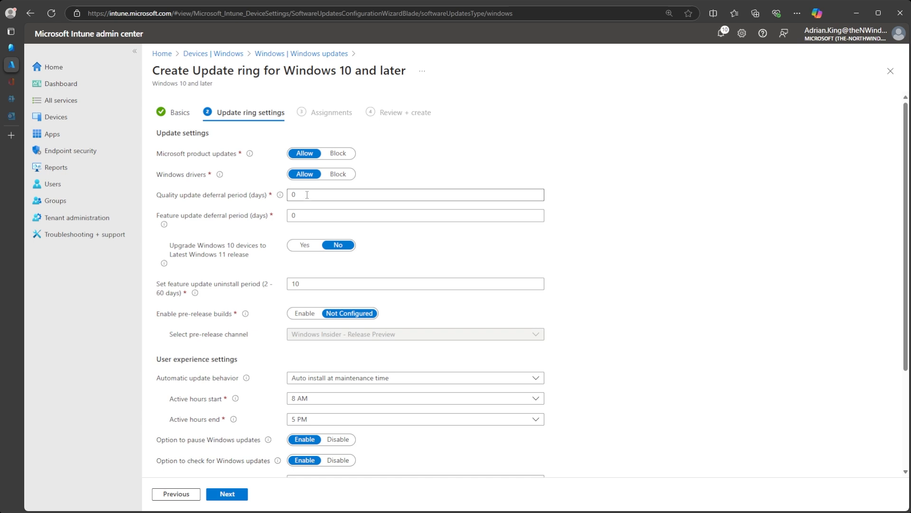
Step: Set the quality update deferral period to 3 days and the automatic update behavior to Reset to default
left_click_drag(308, 194, 290, 195)
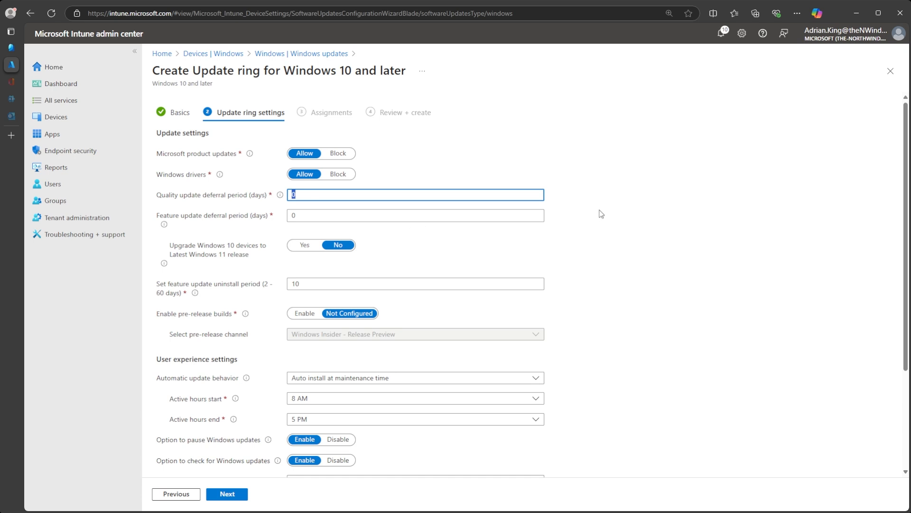
scroll(268, 245, "down", 3)
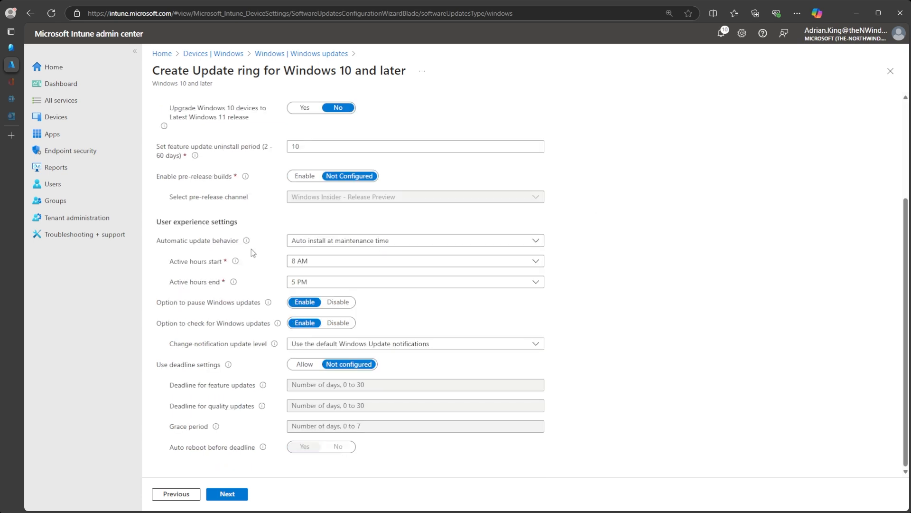
left_click(366, 242)
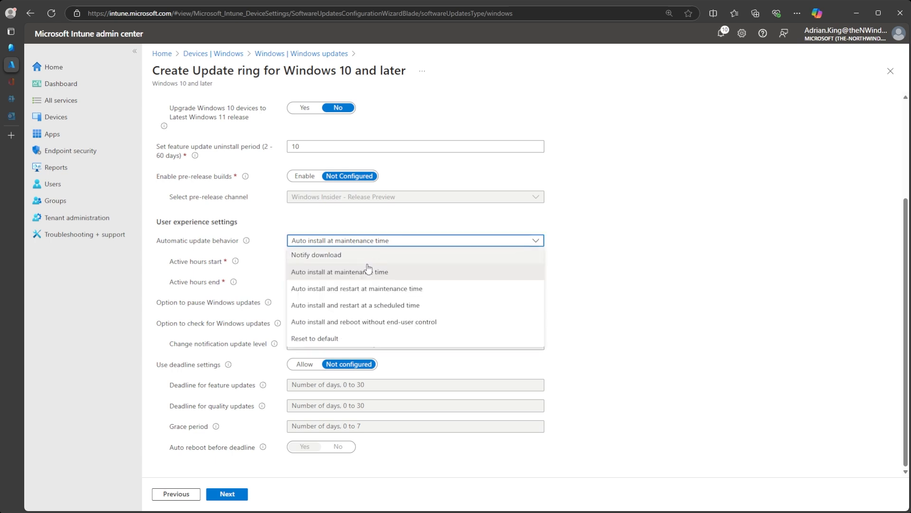
left_click(365, 339)
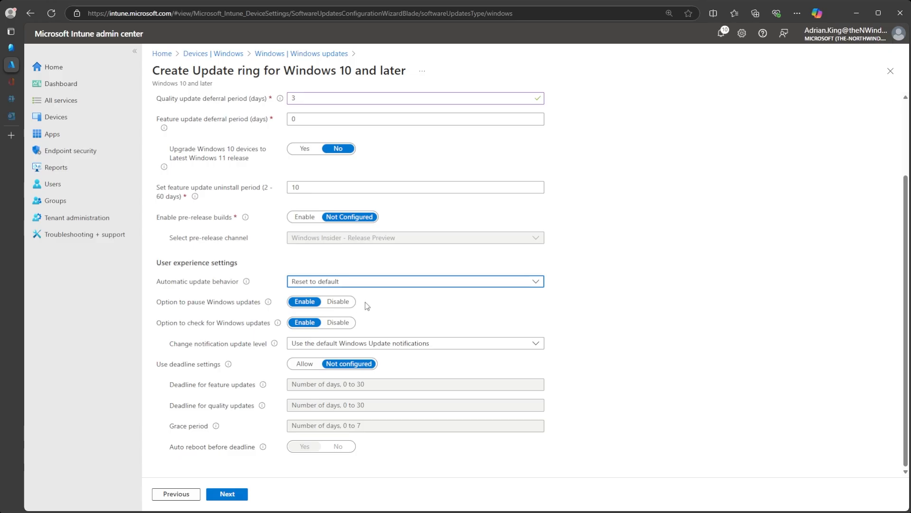
Step: Disable pausing Windows updates, allow deadline settings with feature updates 0, quality updates 2 and grace period 1 days, and proceed to assignments
left_click(338, 301)
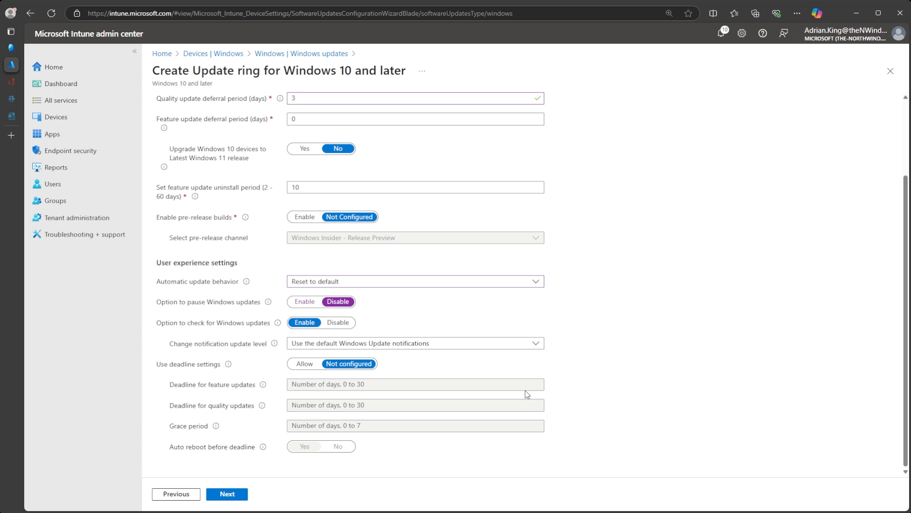
left_click(305, 367)
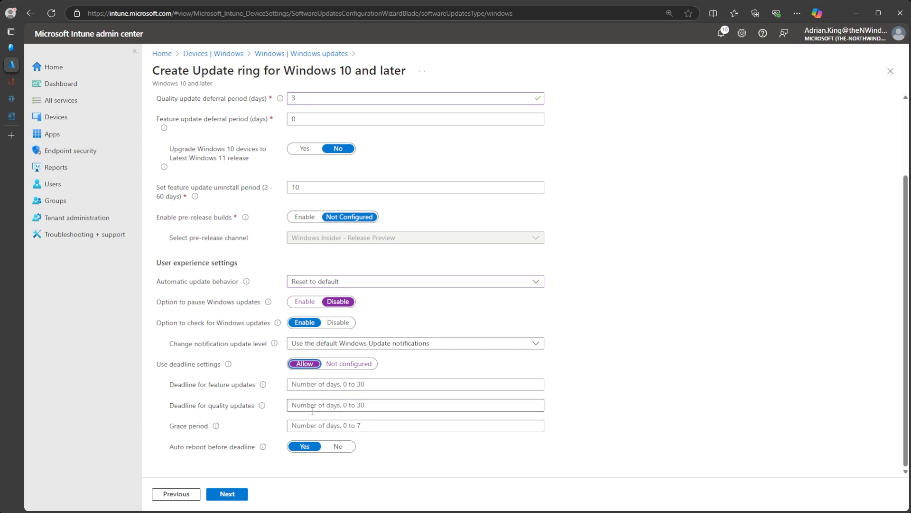
left_click(315, 385)
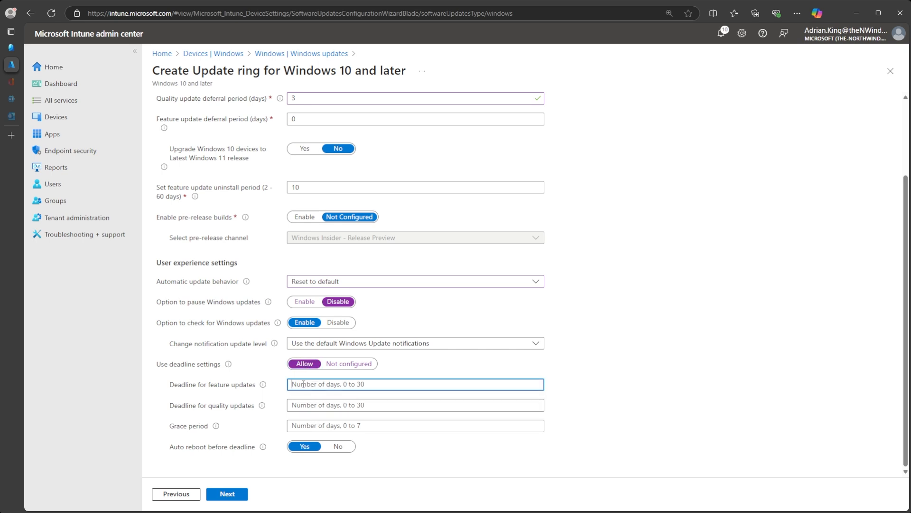
type("0")
left_click(315, 404)
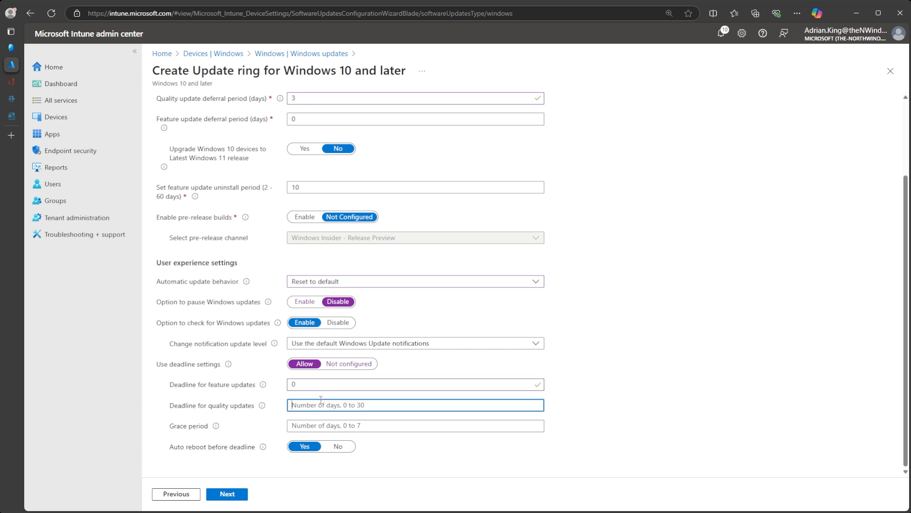
type("2")
left_click(399, 426)
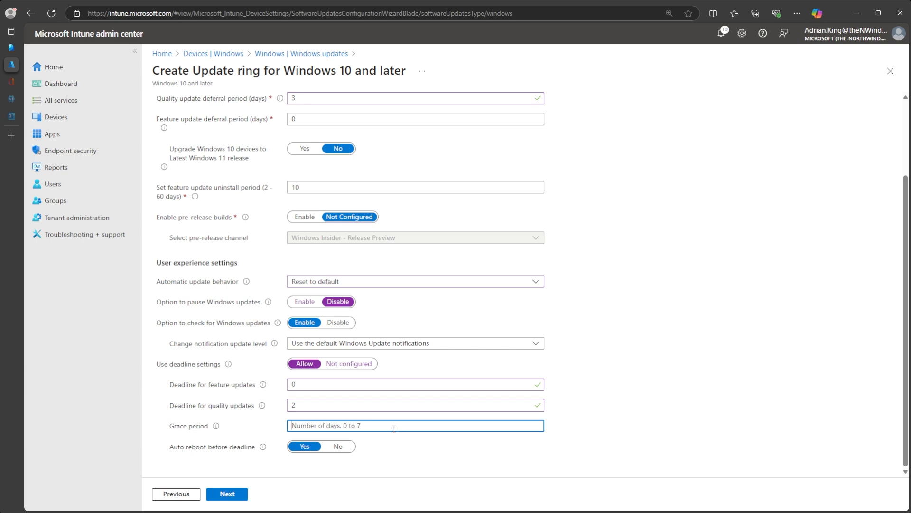
type("1")
left_click(227, 495)
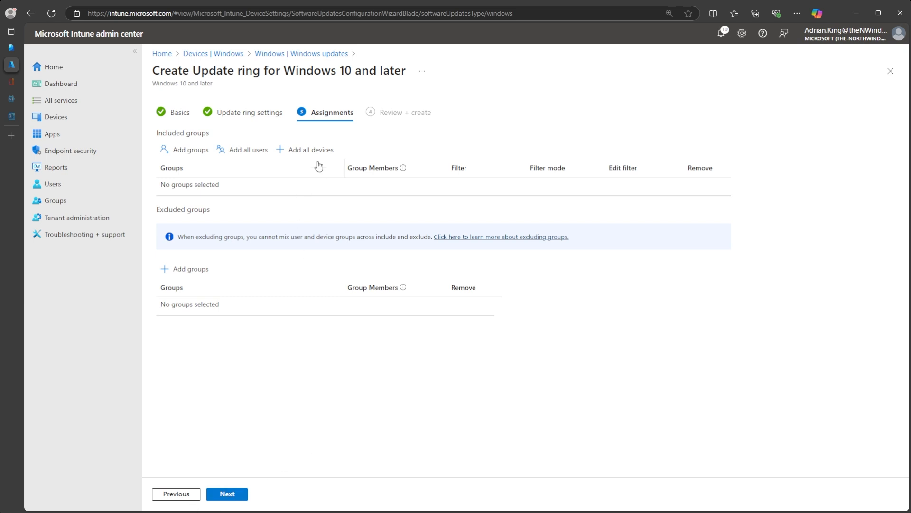
Step: Assign the update ring to all devices and create it
left_click(311, 150)
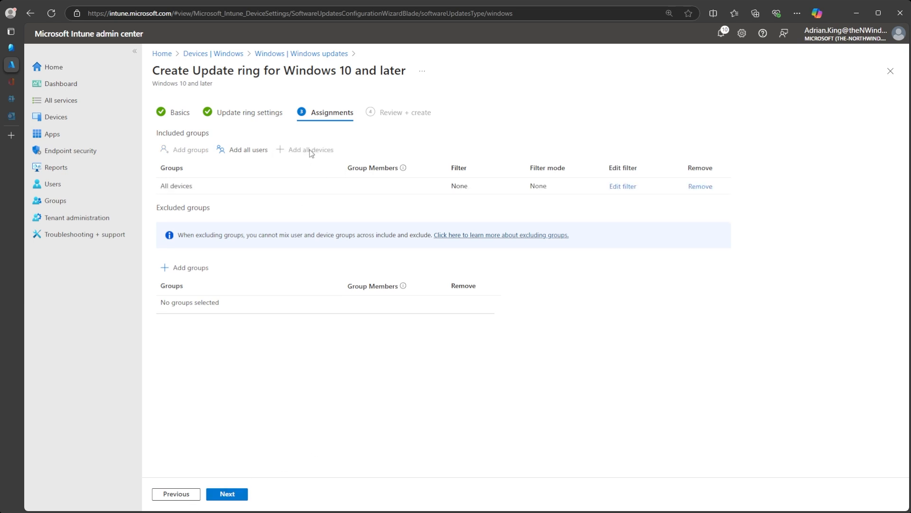
left_click(231, 499)
left_click(230, 498)
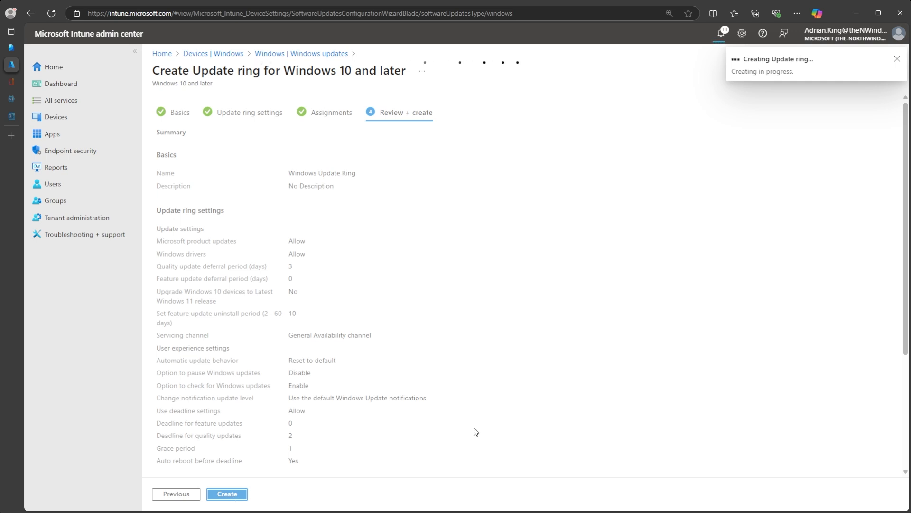
Step: In the tenant's Windows data connector settings, enable features that require Windows diagnostic data in processor configuration and save
left_click(56, 119)
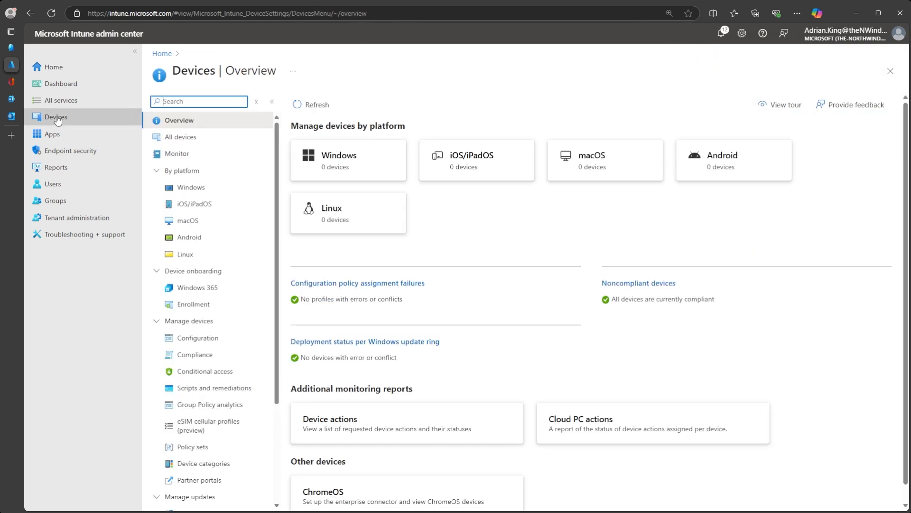
left_click(93, 220)
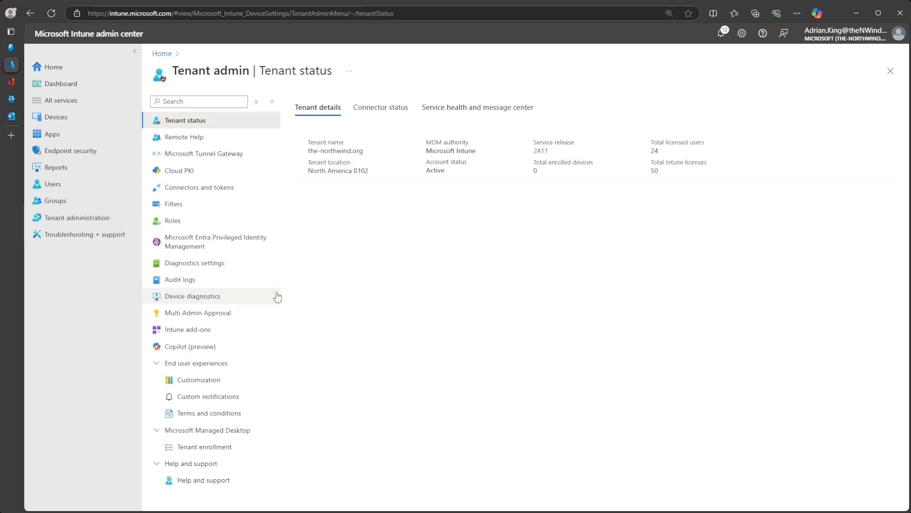
left_click(218, 188)
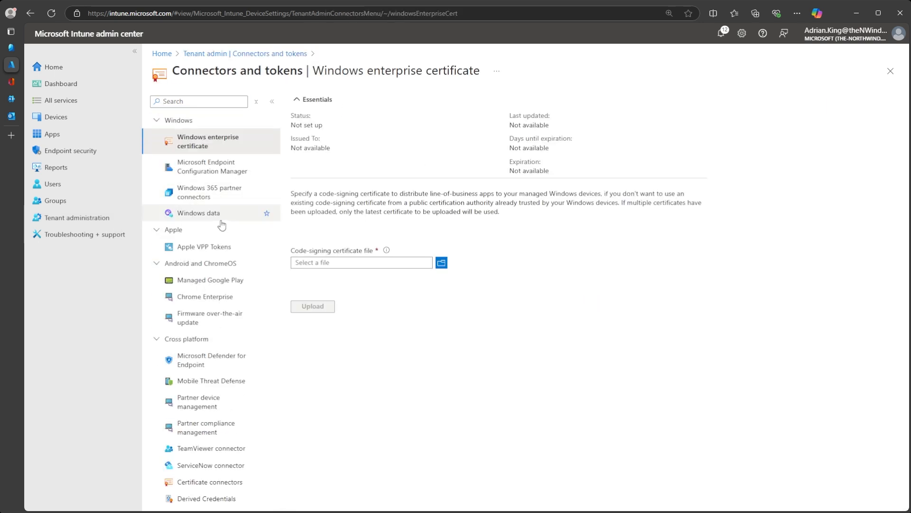
left_click(212, 216)
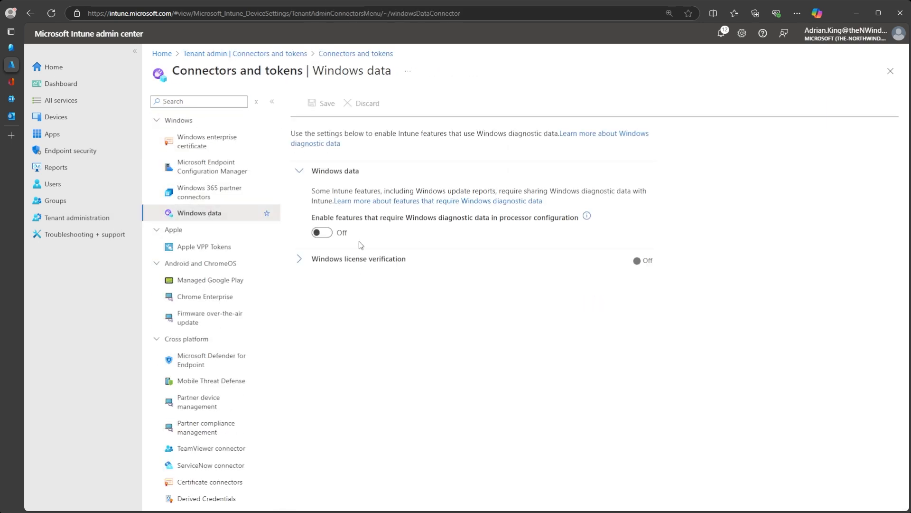
left_click(323, 232)
left_click(321, 105)
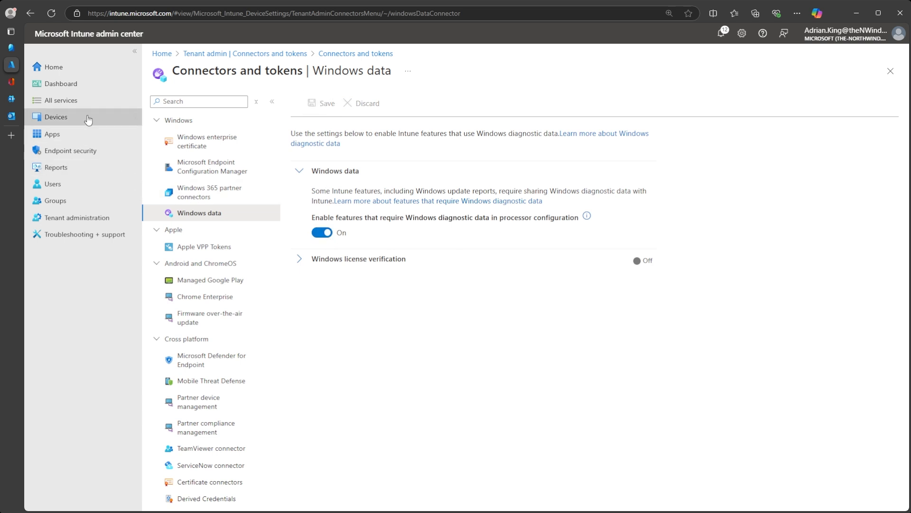